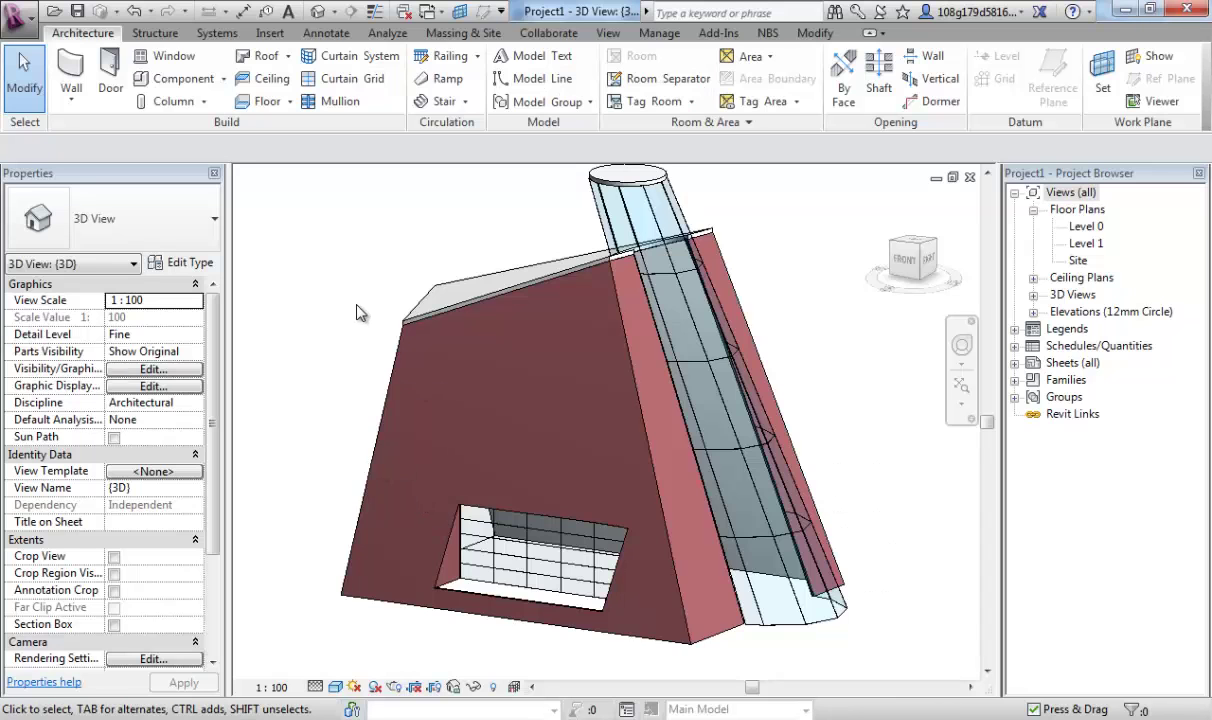
Step: Reveal hidden elements in the 3D view, unhide the building's mass element, and leave the reveal mode
{"action": "middle_click_drag", "start_coordinate": [360, 313], "coordinate": [398, 323], "text": "shift"}
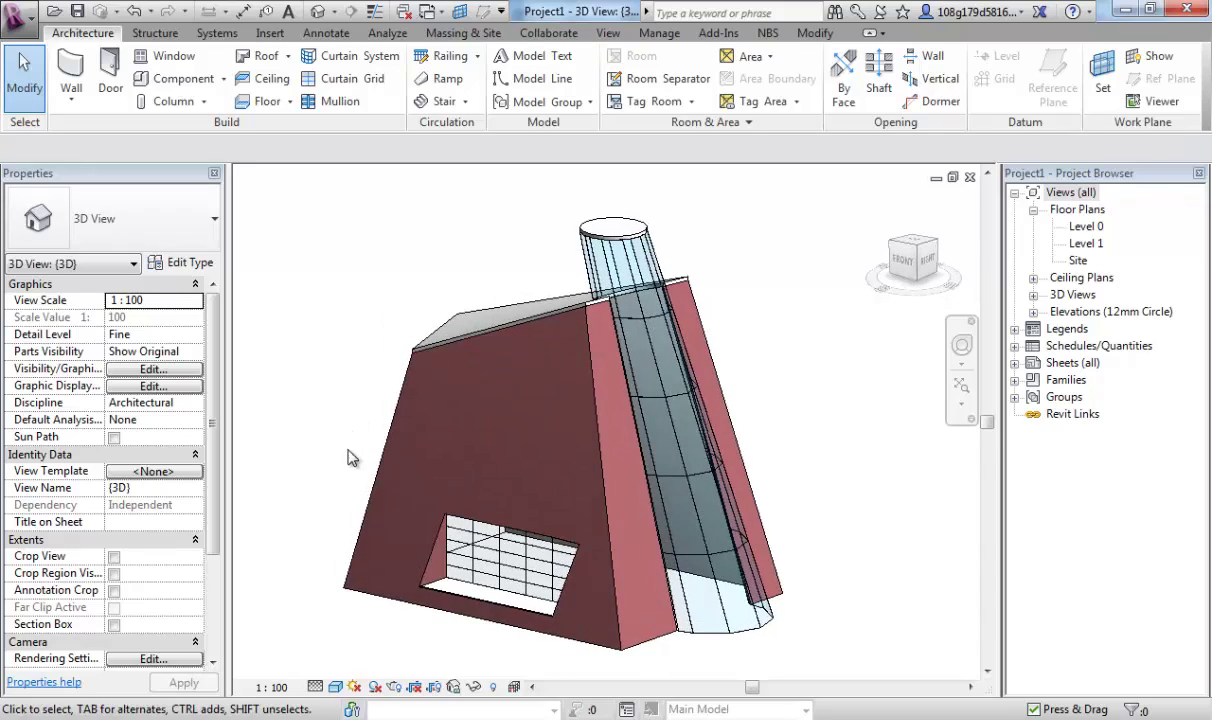
{"action": "middle_click_drag", "start_coordinate": [342, 477], "coordinate": [340, 345], "text": "shift"}
{"action": "scroll", "coordinate": [360, 303], "scroll_direction": "up", "scroll_amount": 2}
{"action": "scroll", "coordinate": [381, 387], "scroll_direction": "up", "scroll_amount": 1}
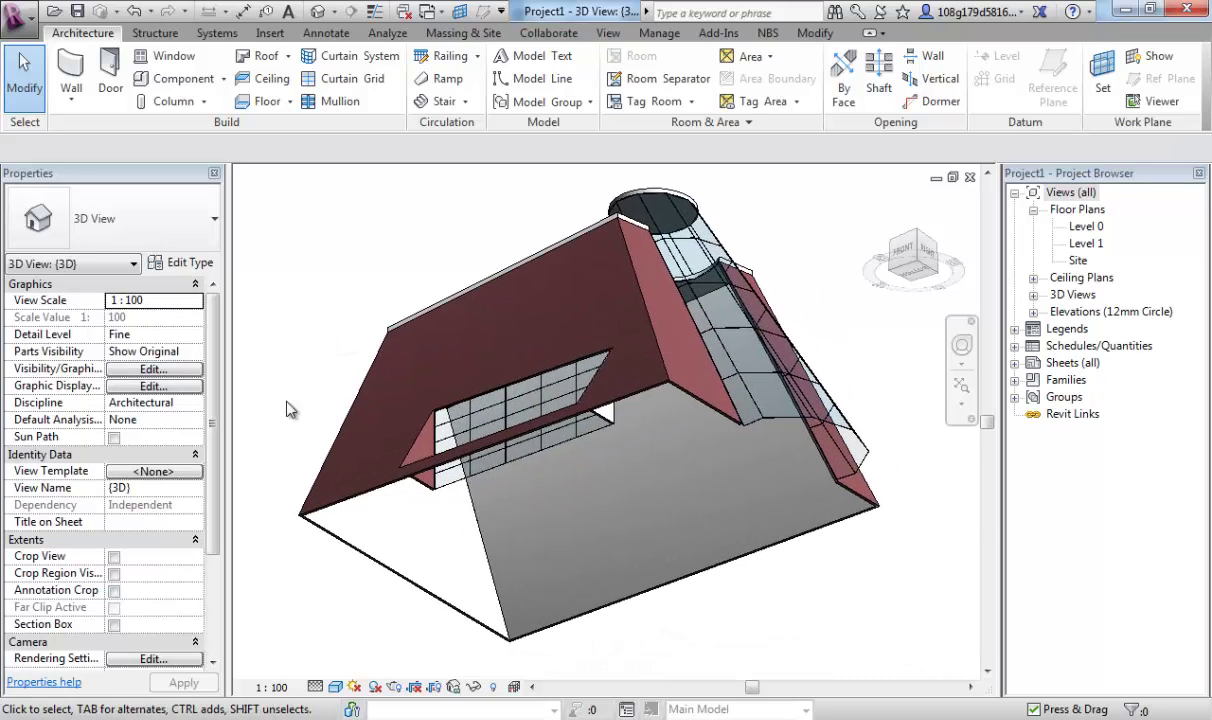
{"action": "left_click", "coordinate": [494, 688]}
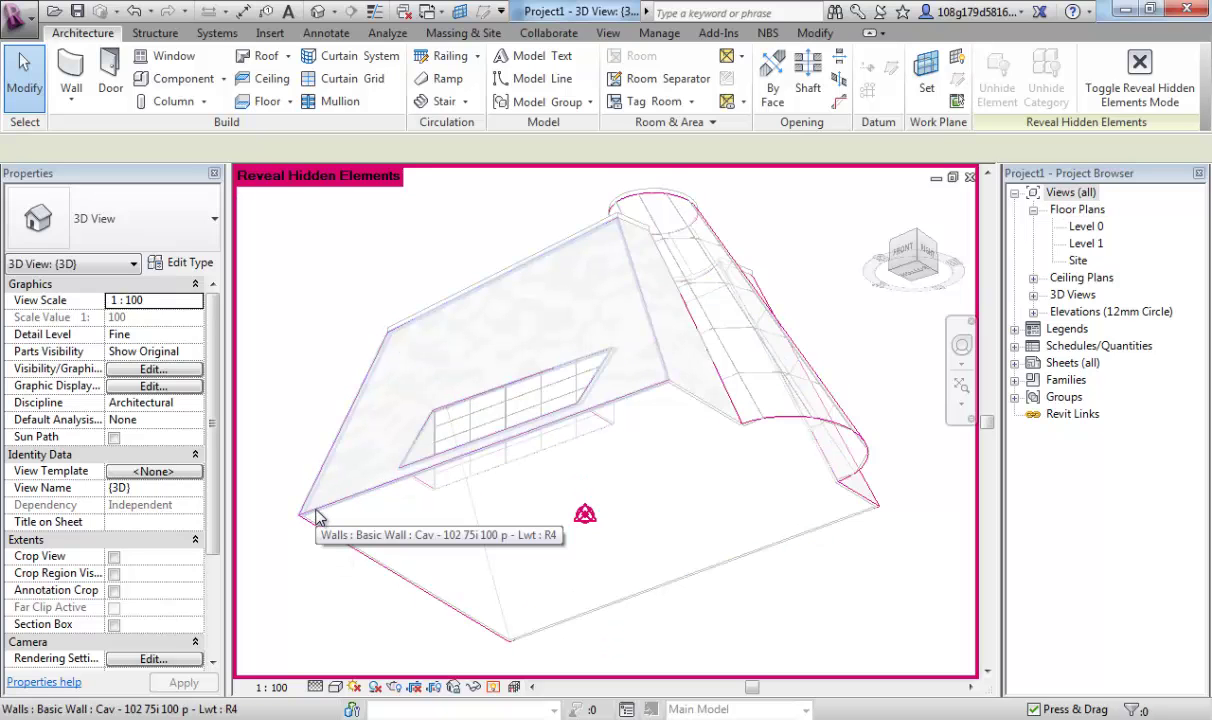
{"action": "key", "text": "Tab"}
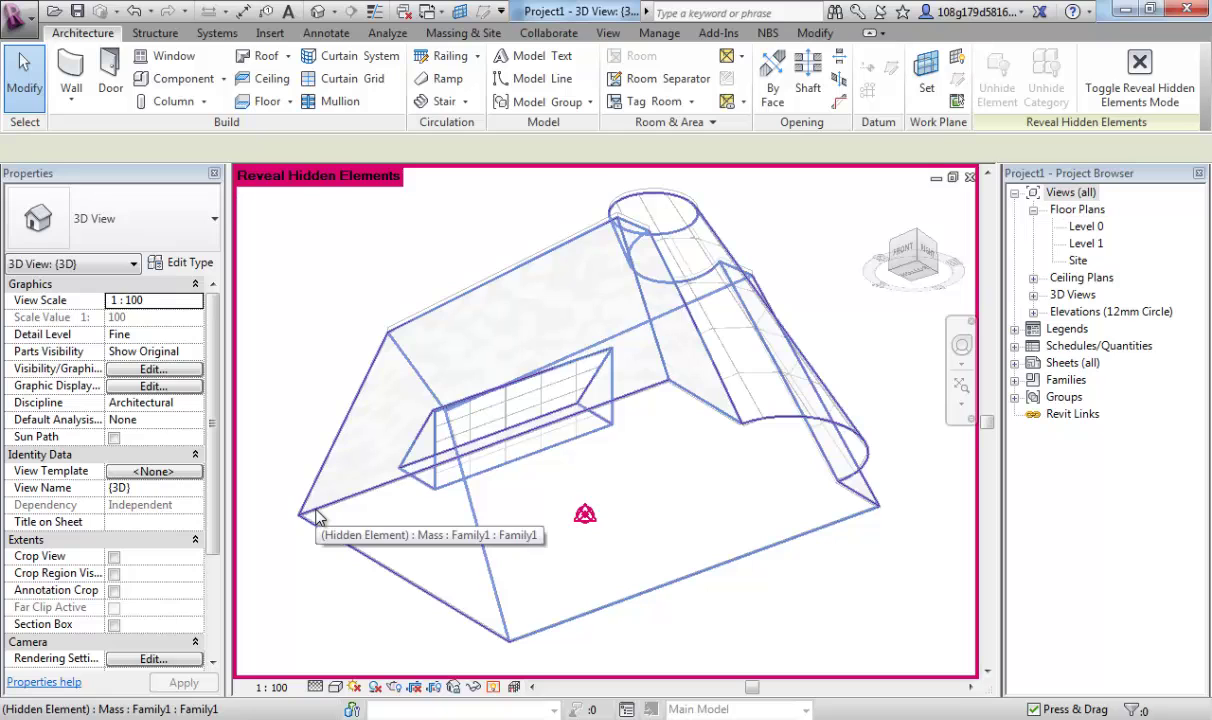
{"action": "left_click", "coordinate": [318, 516]}
{"action": "right_click", "coordinate": [318, 516]}
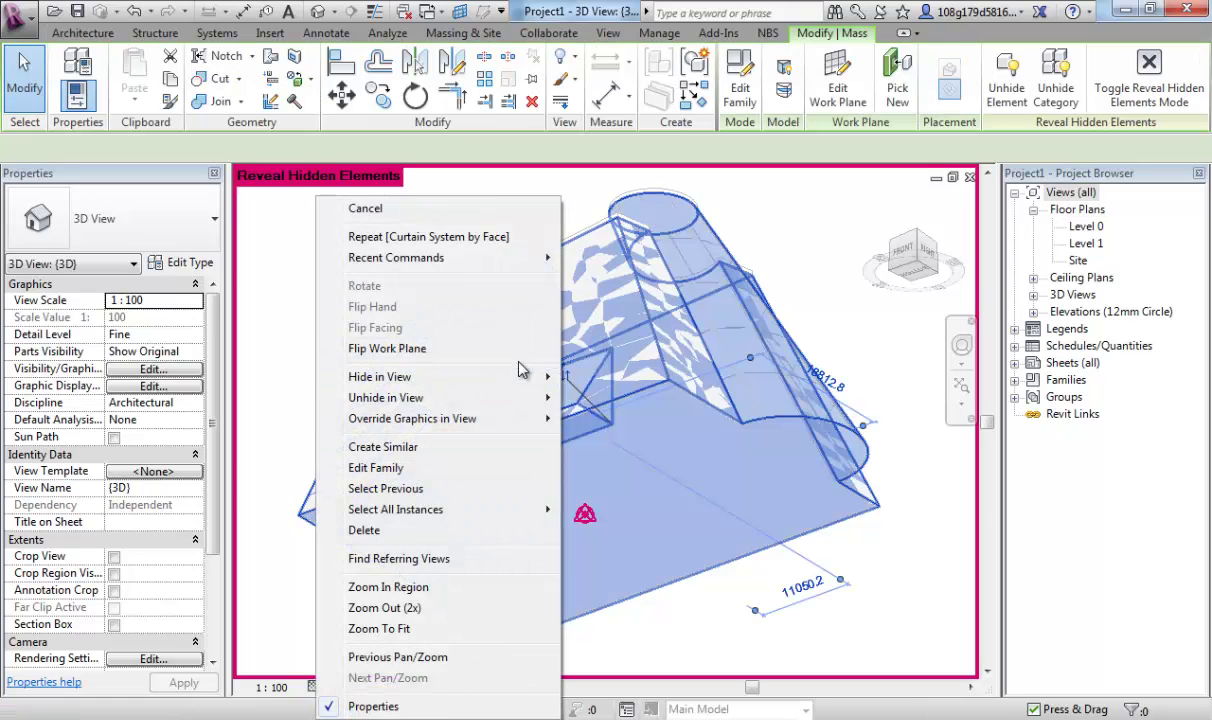
{"action": "mouse_move", "coordinate": [515, 404]}
{"action": "left_click", "coordinate": [594, 397]}
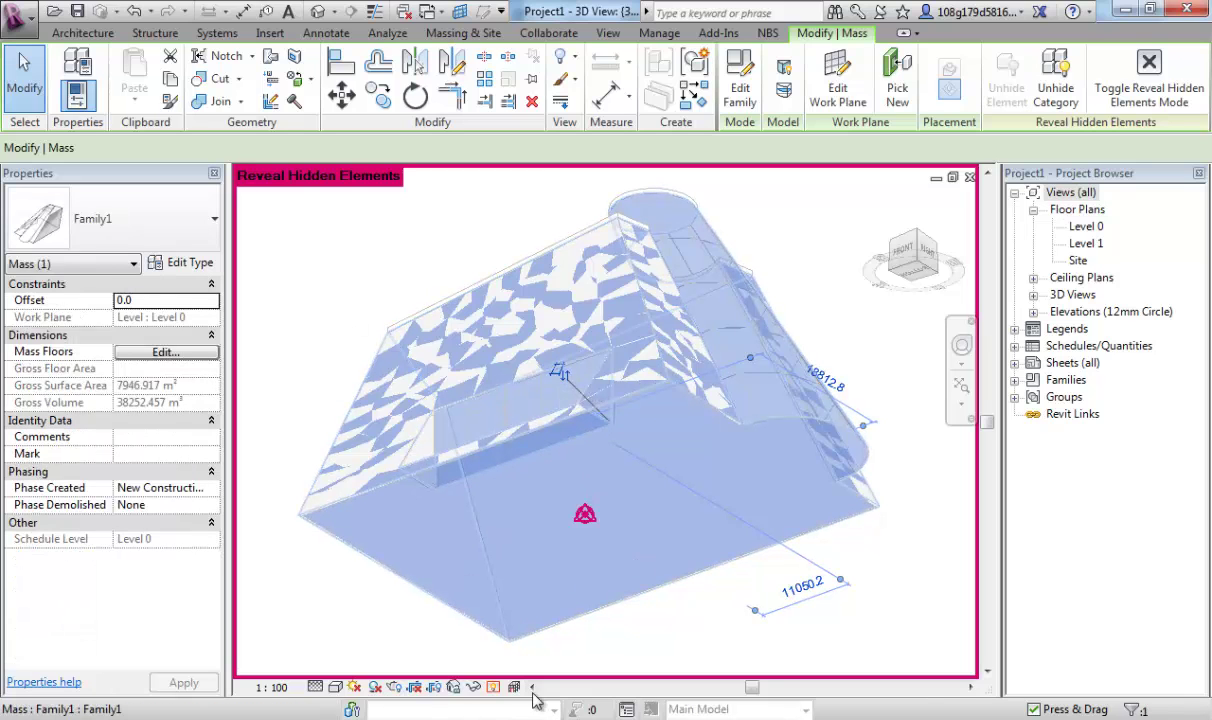
{"action": "left_click", "coordinate": [493, 687]}
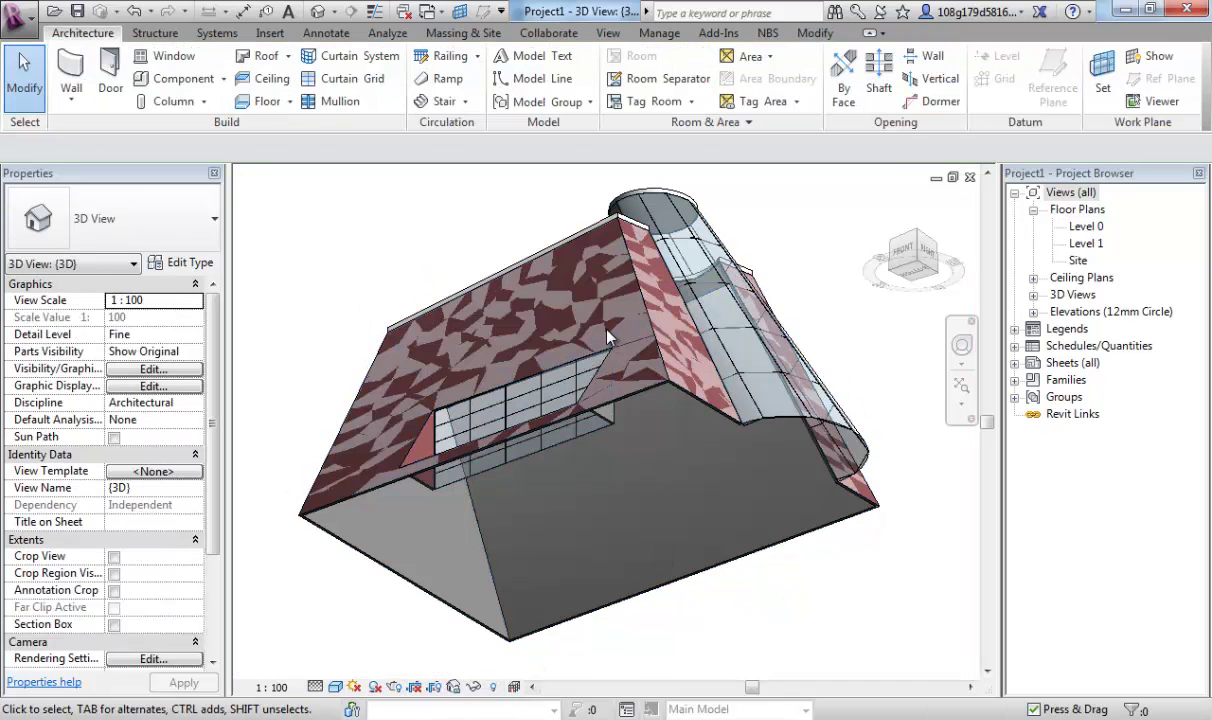
Step: Switch to the 3D view of the Family1 mass and lower the sloping top face of the main form
{"action": "middle_click_drag", "start_coordinate": [608, 338], "coordinate": [536, 433], "text": "shift"}
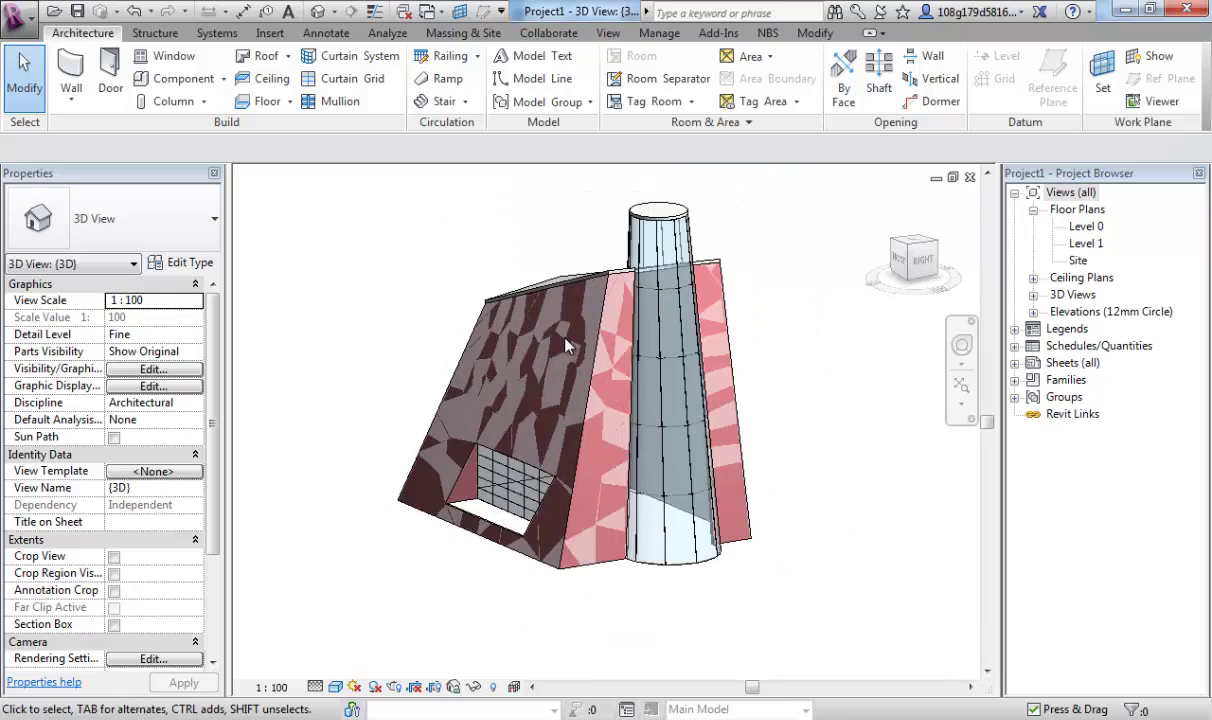
{"action": "middle_click_drag", "start_coordinate": [565, 345], "coordinate": [484, 380], "text": "shift"}
{"action": "middle_click_drag", "start_coordinate": [573, 410], "coordinate": [776, 398], "text": "shift"}
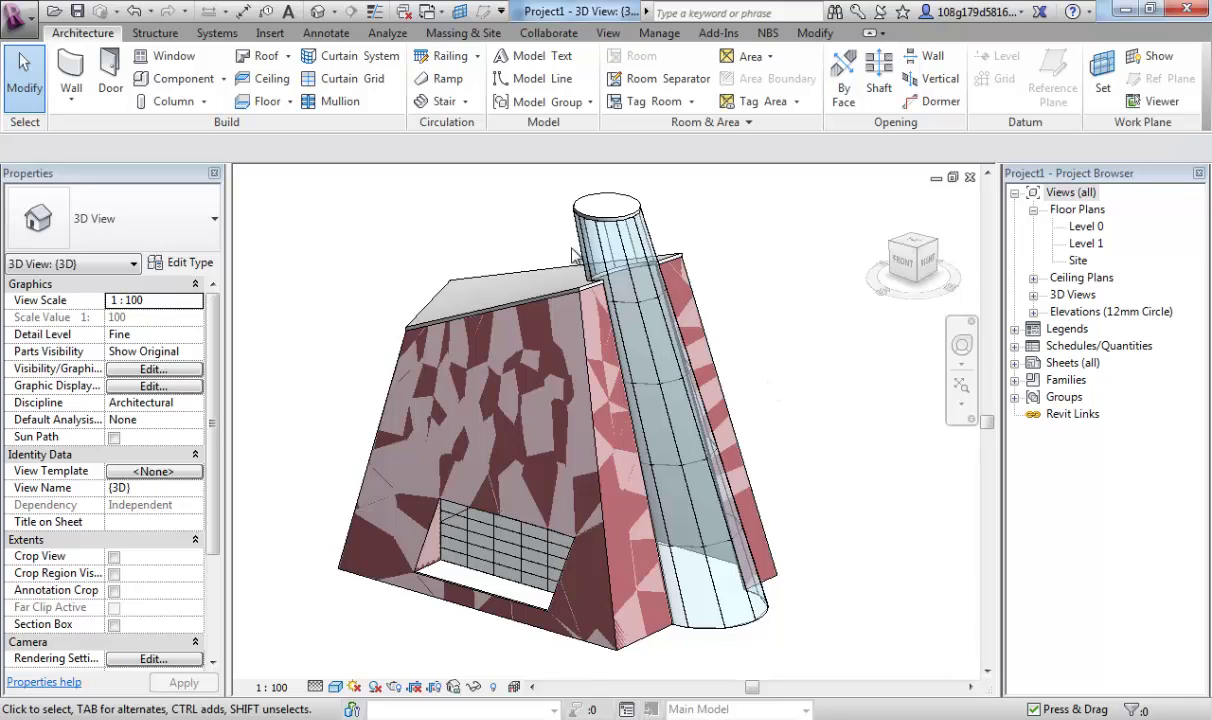
{"action": "left_click", "coordinate": [440, 15]}
{"action": "left_click", "coordinate": [476, 58]}
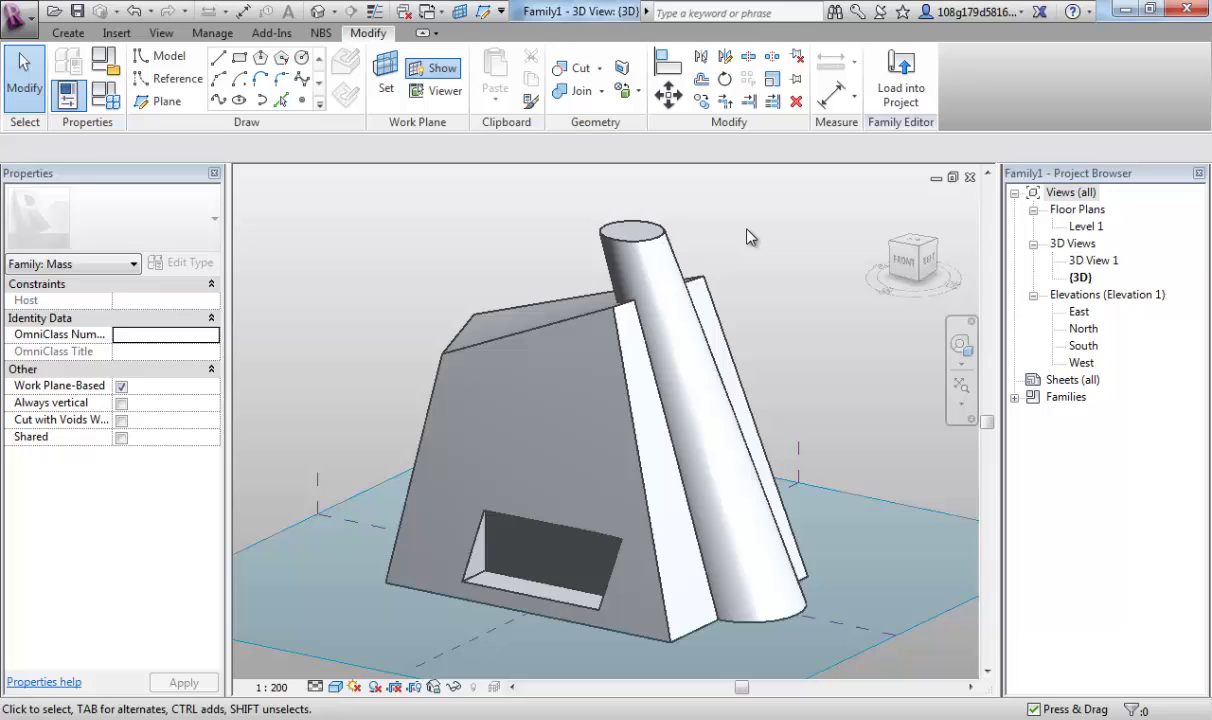
{"action": "left_click", "coordinate": [560, 300]}
{"action": "left_click_drag", "start_coordinate": [563, 283], "coordinate": [563, 352]}
{"action": "key", "text": "Escape"}
Step: Lower the top face of the leaning cylinder to a height of about 33211 mm
{"action": "left_click", "coordinate": [635, 238]}
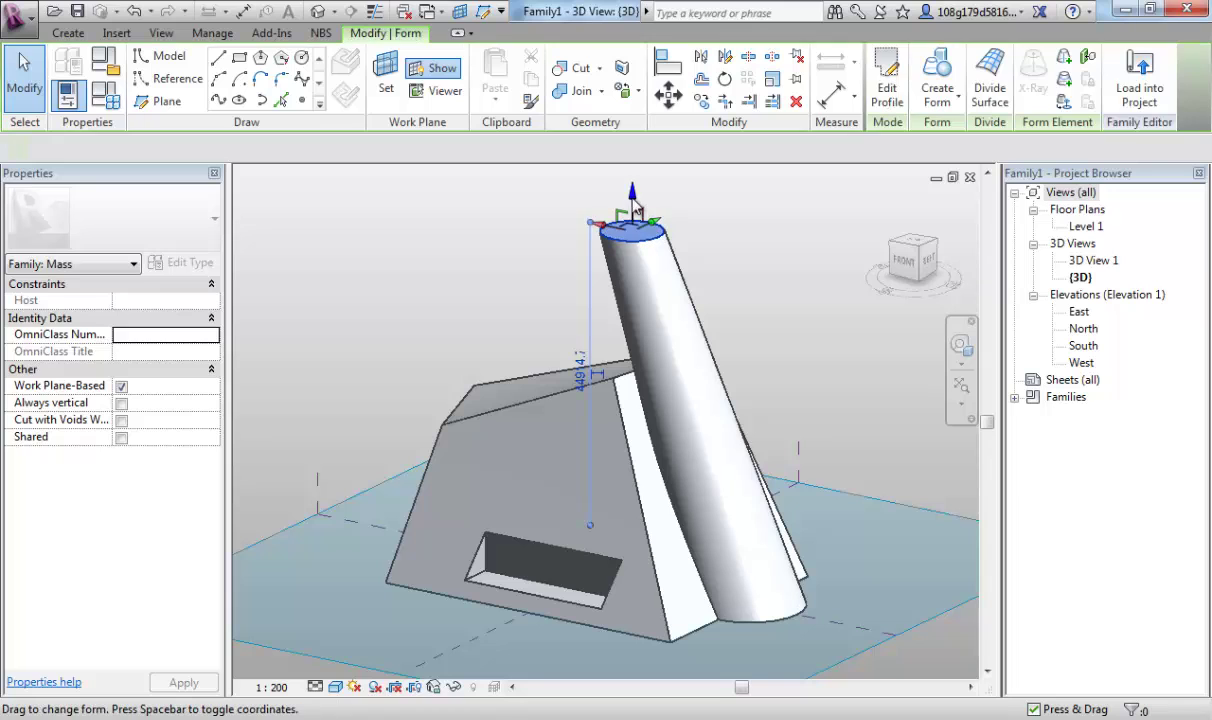
{"action": "left_click_drag", "start_coordinate": [637, 277], "coordinate": [645, 300]}
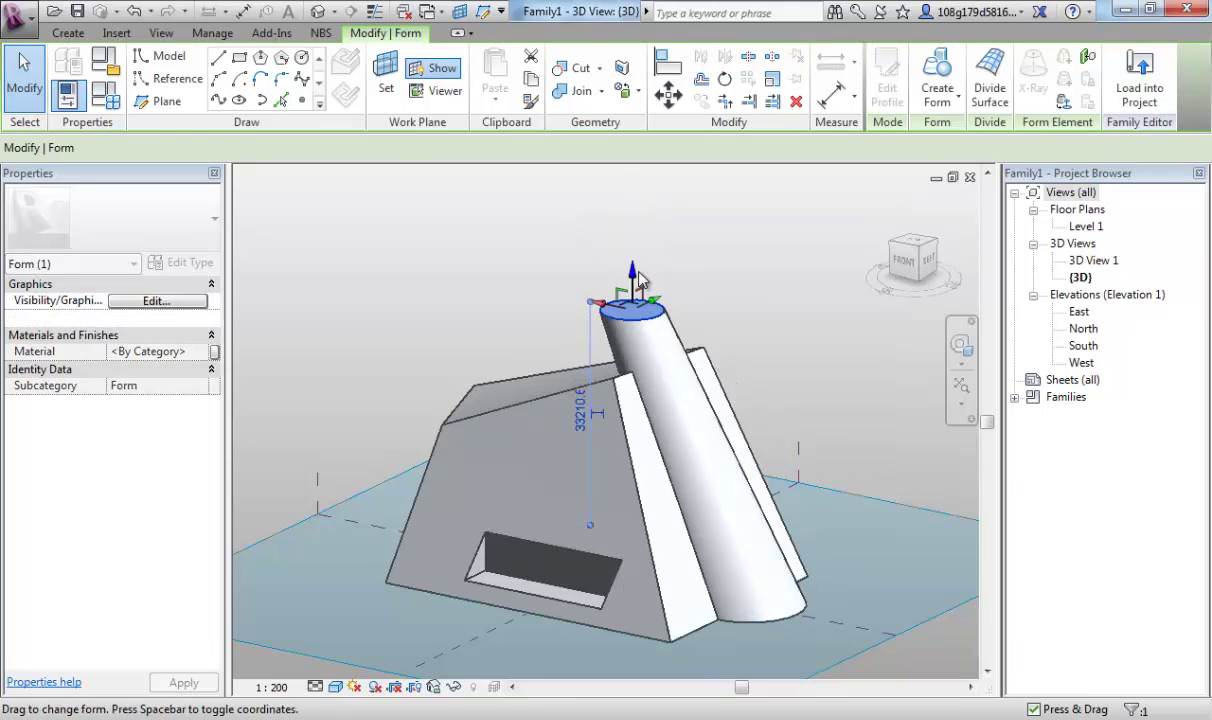
{"action": "left_click", "coordinate": [700, 296]}
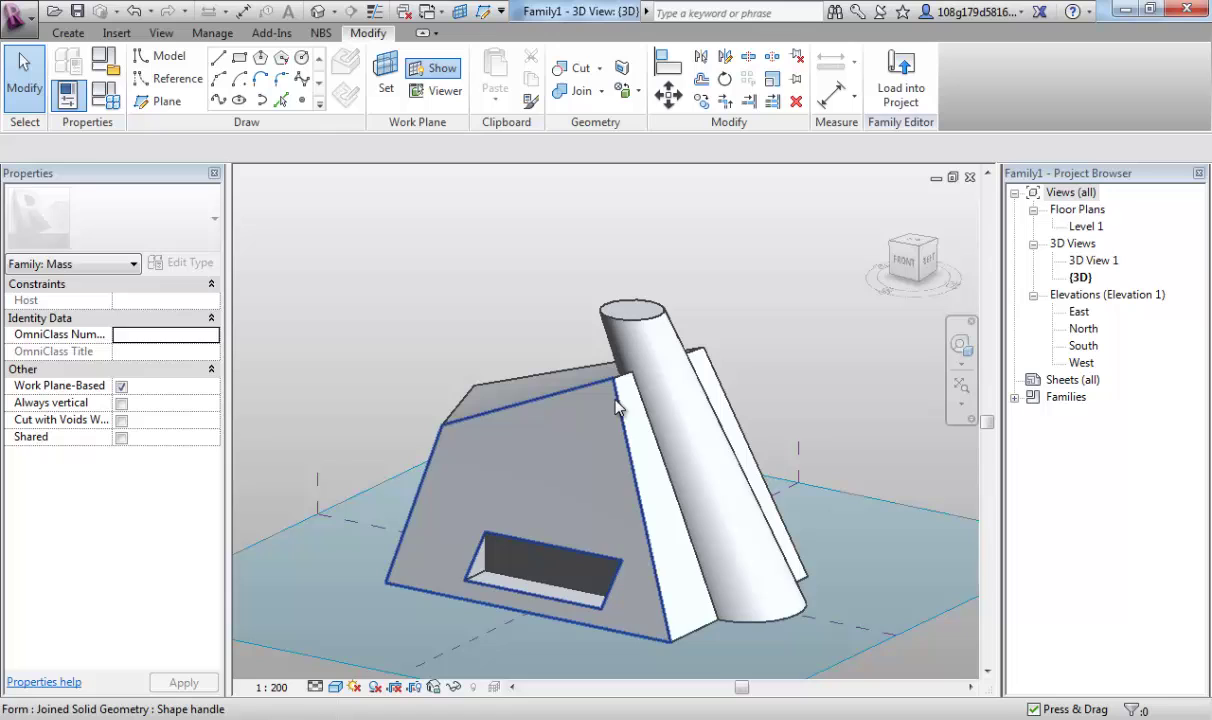
Step: Widen the rectangular recess in the front face to about 27610 mm by moving its left side face outward
{"action": "left_click", "coordinate": [479, 572]}
{"action": "left_click_drag", "start_coordinate": [468, 562], "coordinate": [445, 560]}
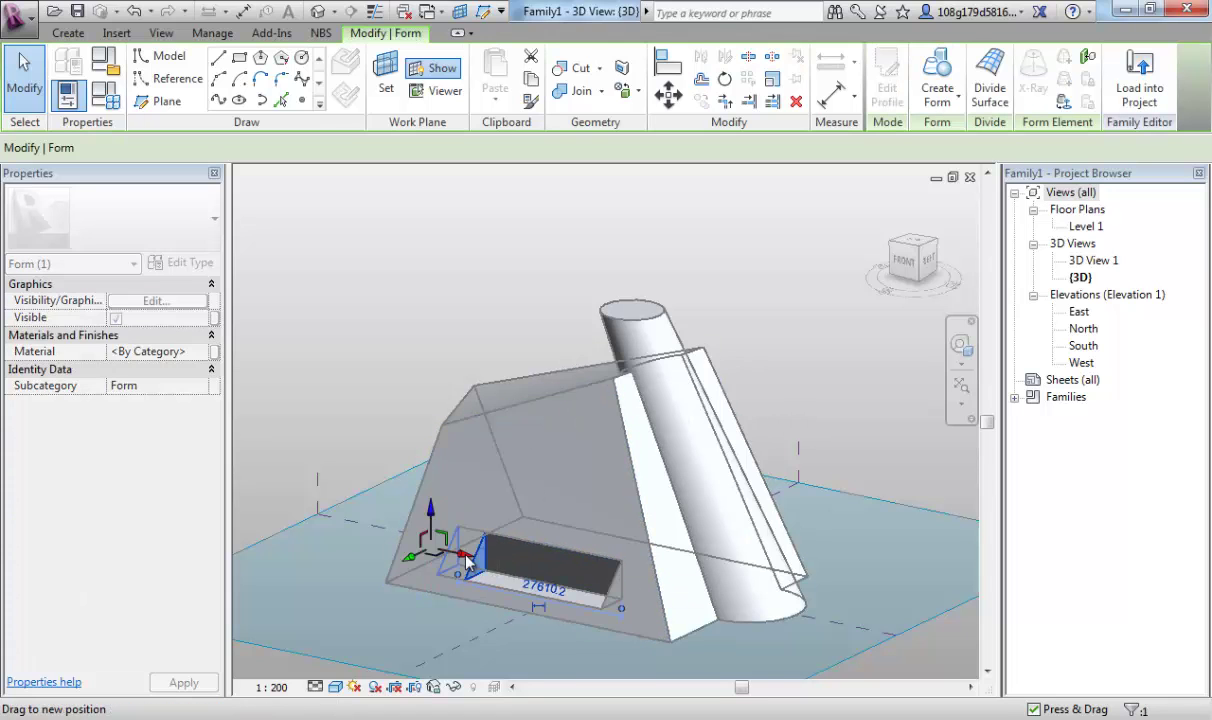
{"action": "key", "text": "Escape"}
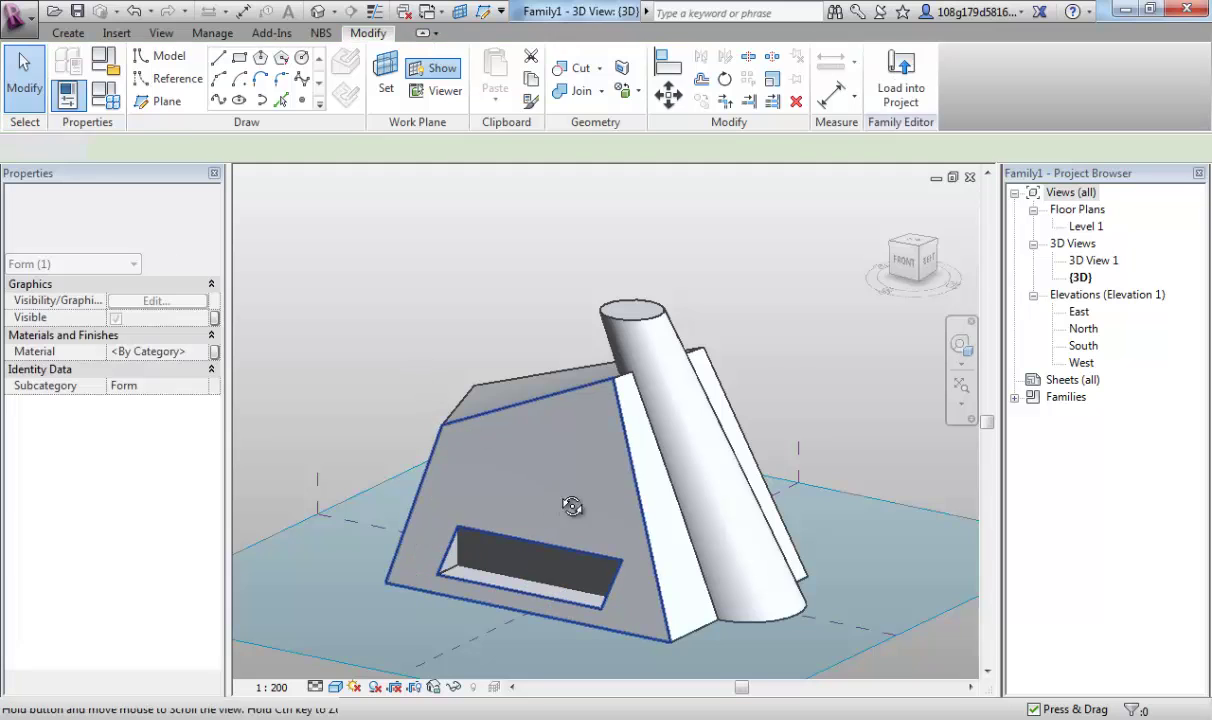
Step: Move the rear low corner of the main form's sloping roof inward, towards the ridge
{"action": "middle_click_drag", "start_coordinate": [571, 503], "coordinate": [458, 478], "text": "shift"}
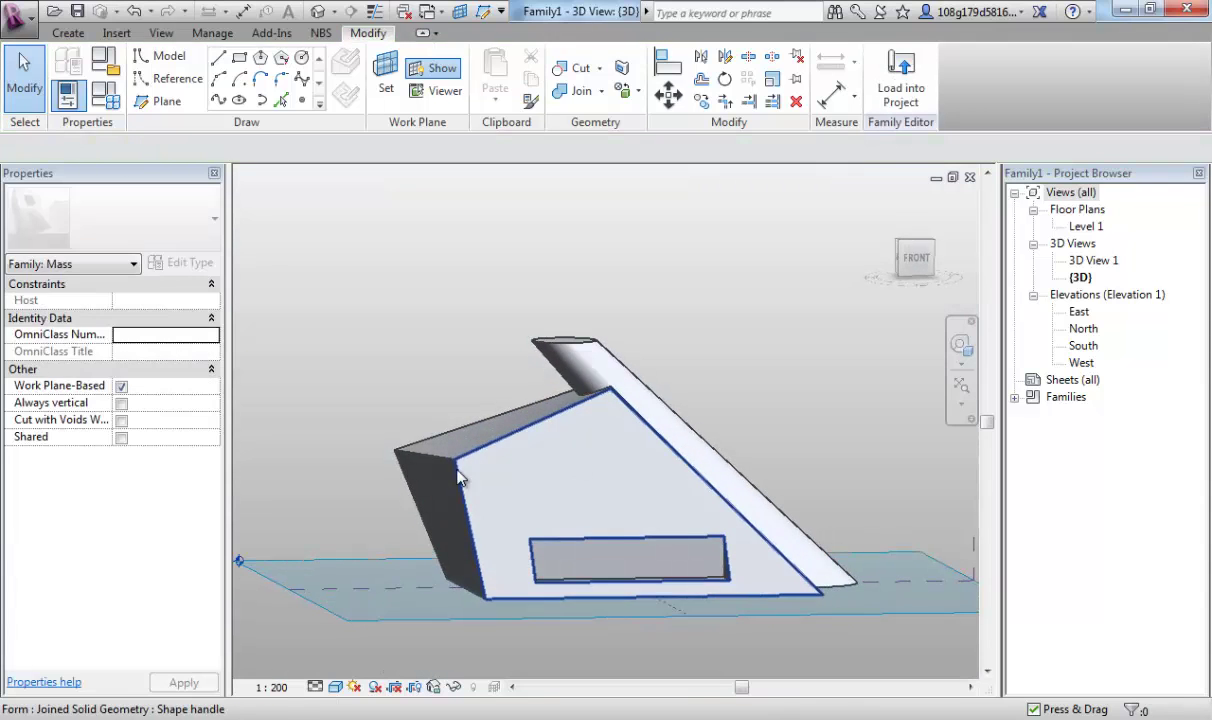
{"action": "left_click", "coordinate": [393, 450]}
{"action": "left_click_drag", "start_coordinate": [368, 455], "coordinate": [400, 445]}
{"action": "key", "text": "Escape"}
Step: In the South elevation, rotate the cylinder's top face slightly clockwise and dismiss the save reminder
{"action": "middle_click_drag", "start_coordinate": [660, 420], "coordinate": [795, 345], "text": "shift"}
{"action": "middle_click_drag", "start_coordinate": [786, 432], "coordinate": [762, 299], "text": "shift"}
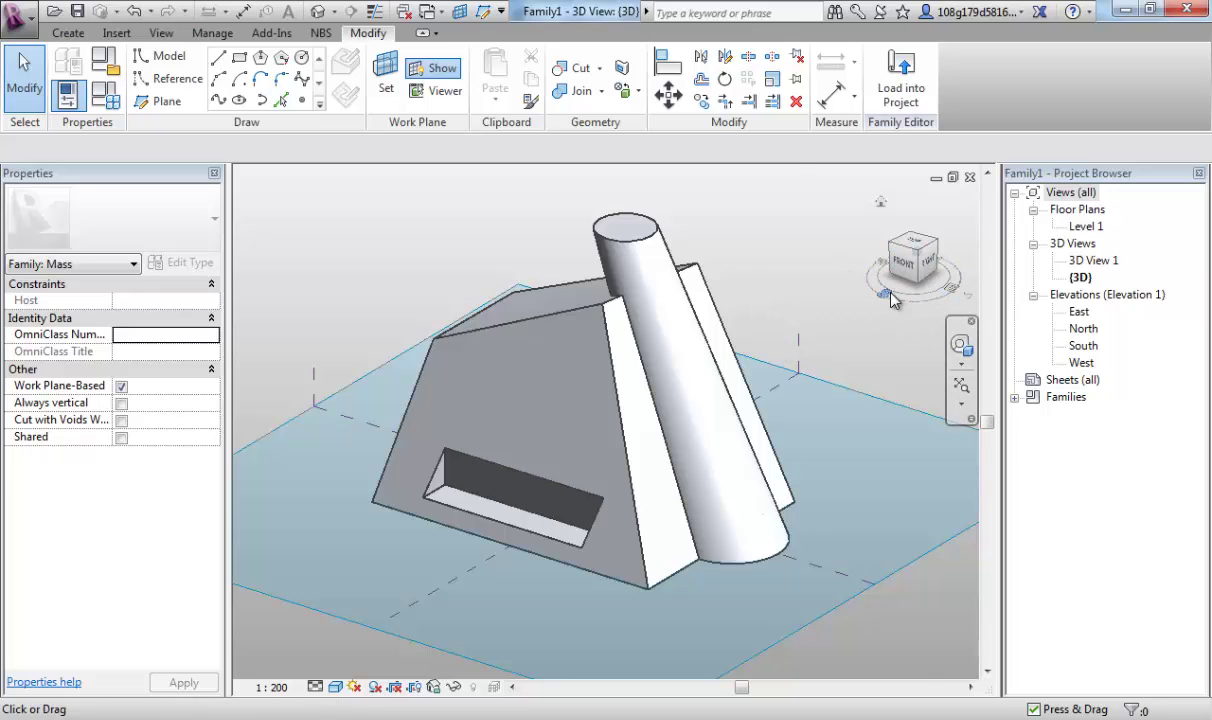
{"action": "left_click_drag", "start_coordinate": [882, 258], "coordinate": [948, 300]}
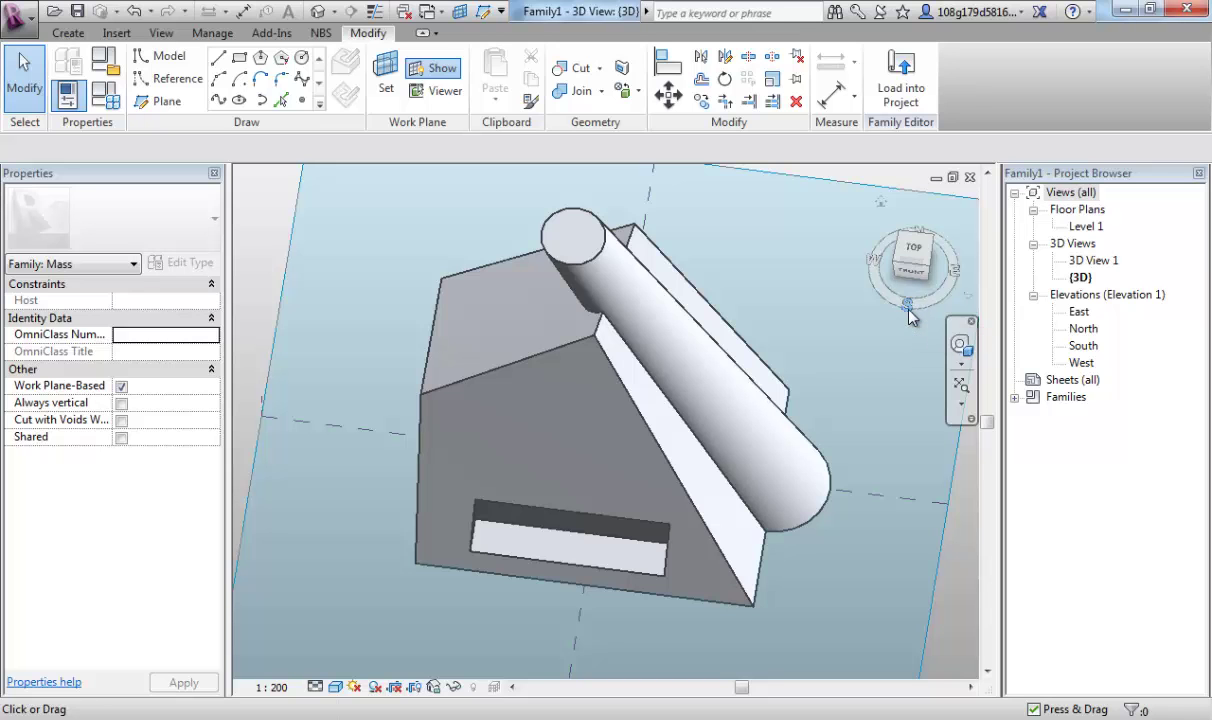
{"action": "middle_click_drag", "start_coordinate": [806, 533], "coordinate": [836, 430], "text": "shift"}
{"action": "double_click", "coordinate": [1083, 346]}
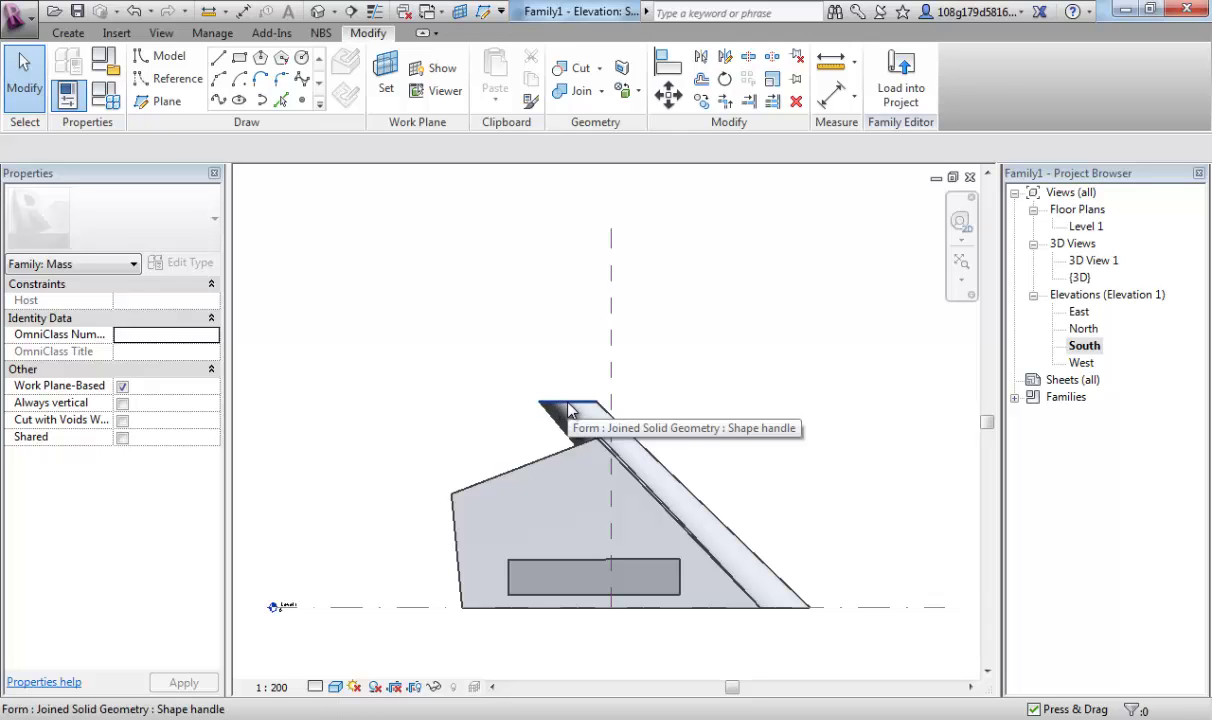
{"action": "left_click", "coordinate": [570, 410]}
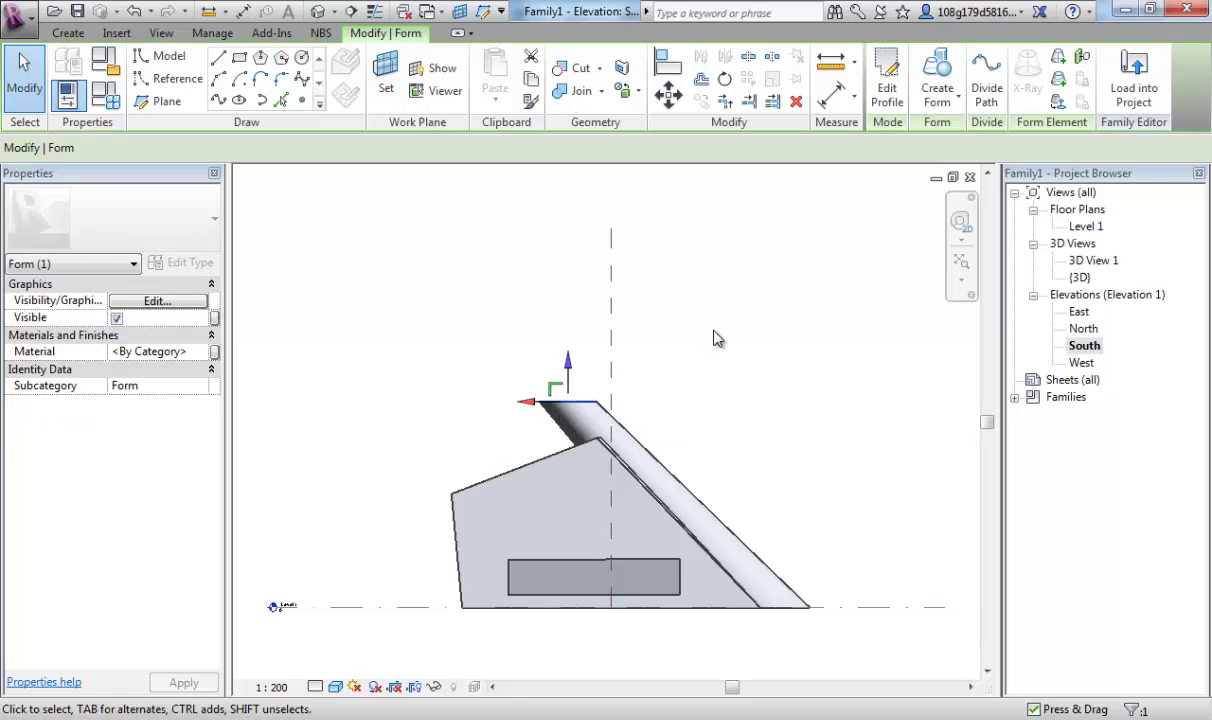
{"action": "left_click", "coordinate": [724, 79]}
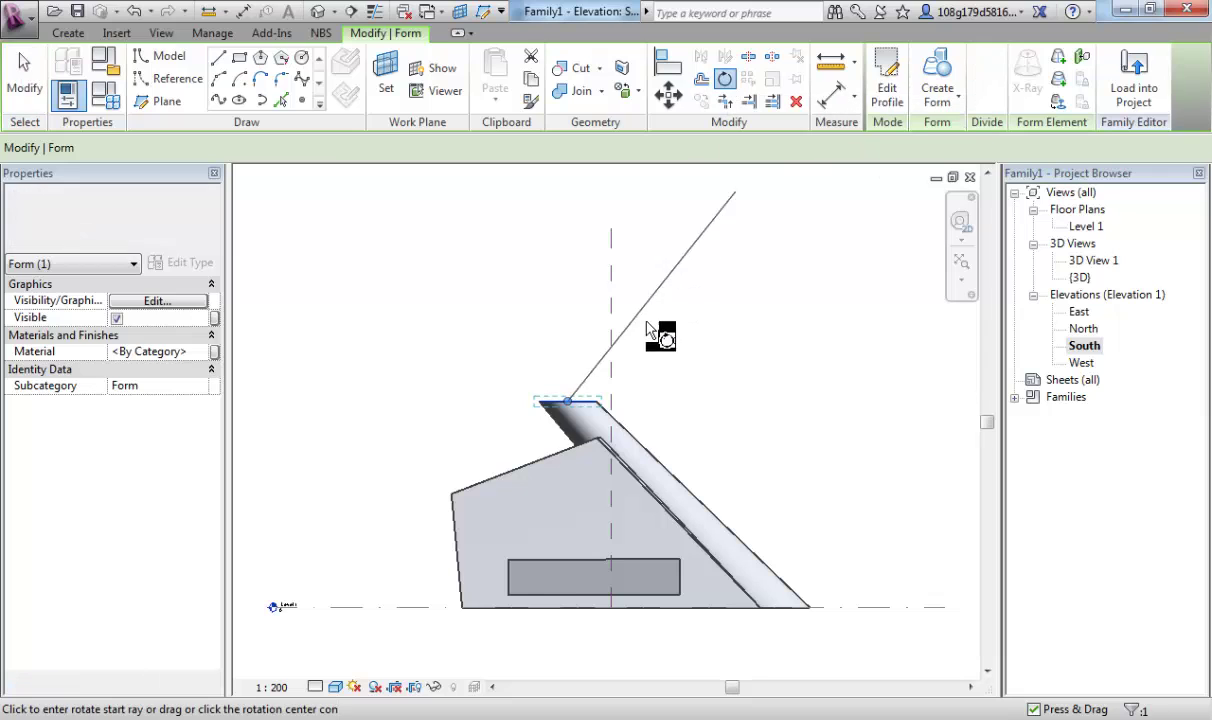
{"action": "left_click", "coordinate": [823, 412]}
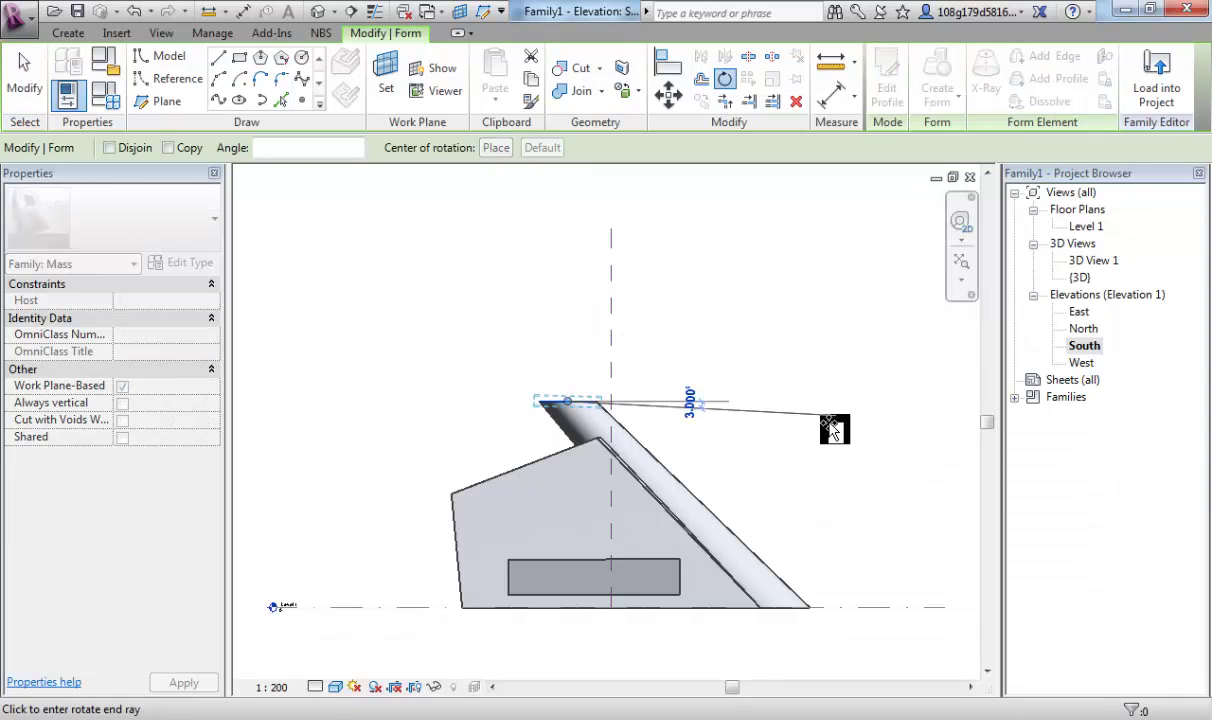
{"action": "left_click", "coordinate": [821, 466]}
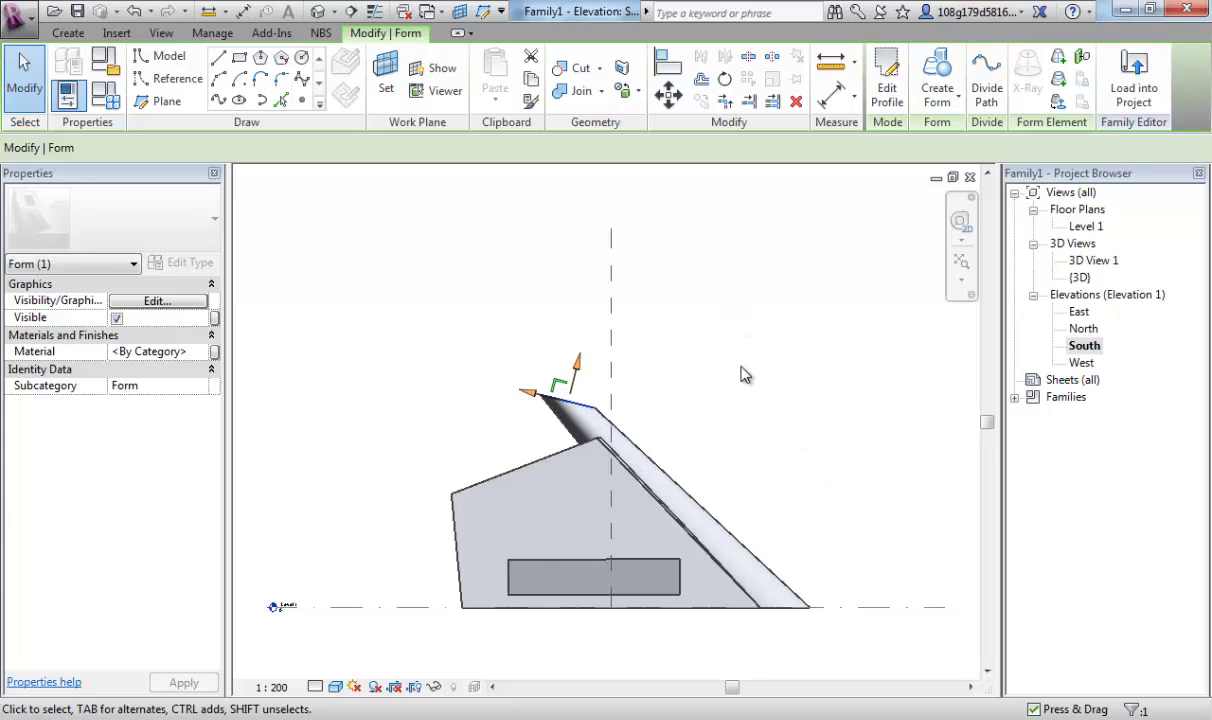
{"action": "key", "text": "Escape"}
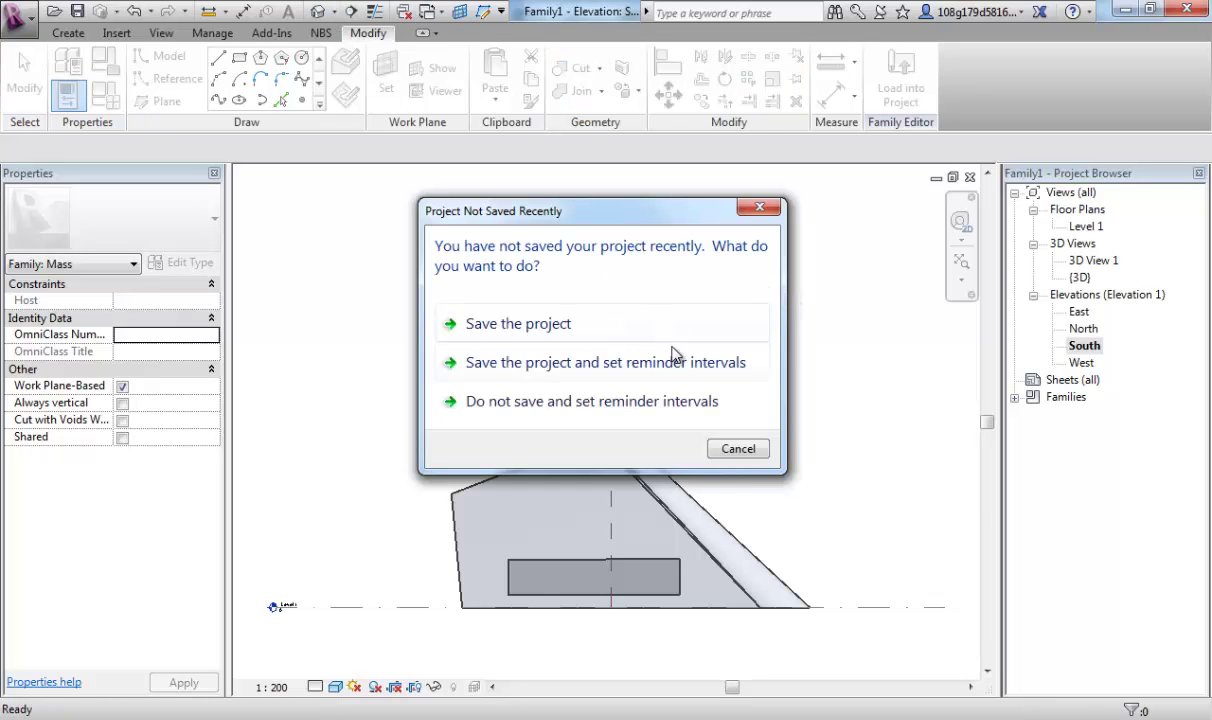
{"action": "left_click", "coordinate": [738, 448]}
Step: Load the edited mass family into Project1, overwriting the existing version, and dismiss the save reminder
{"action": "middle_click_drag", "start_coordinate": [795, 330], "coordinate": [747, 313], "text": "shift"}
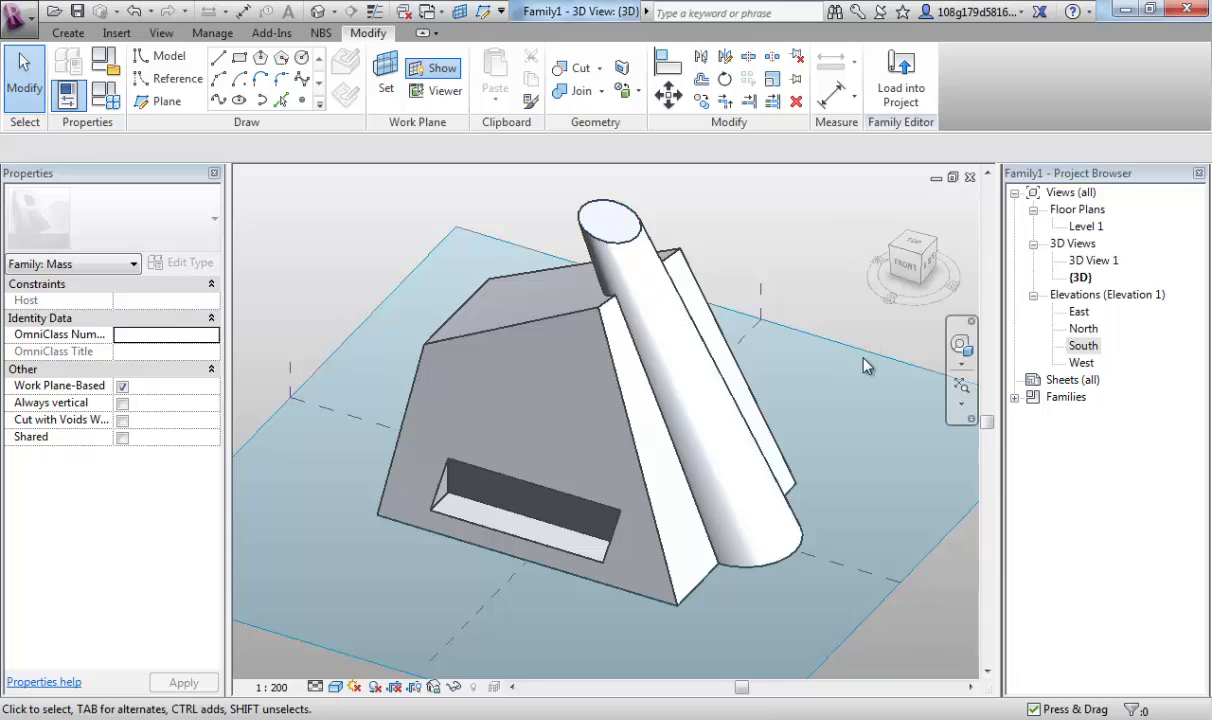
{"action": "middle_click_drag", "start_coordinate": [789, 358], "coordinate": [844, 403]}
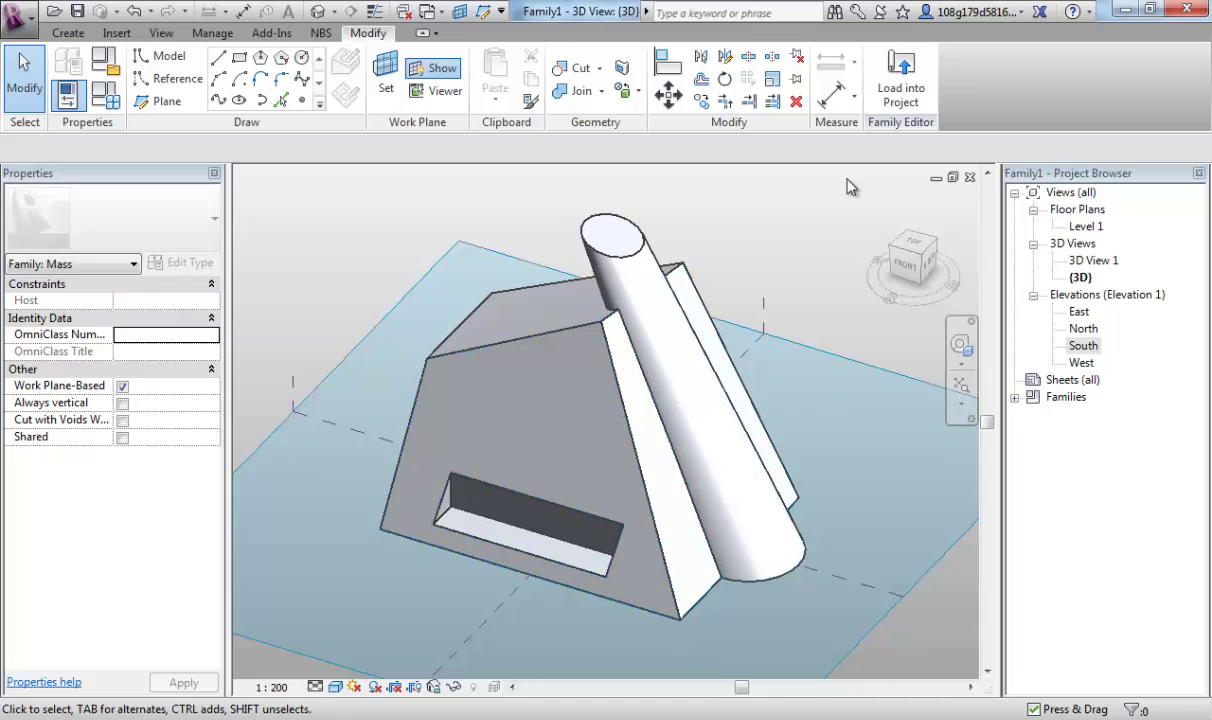
{"action": "left_click", "coordinate": [912, 94]}
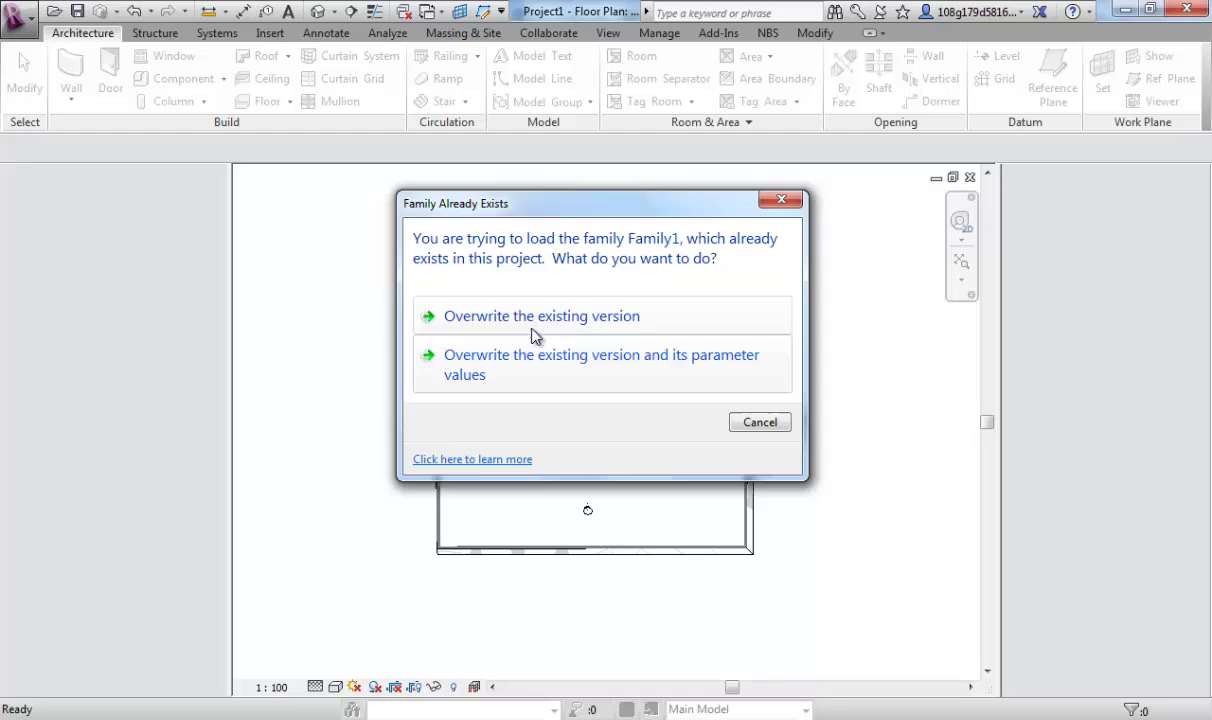
{"action": "left_click", "coordinate": [598, 318]}
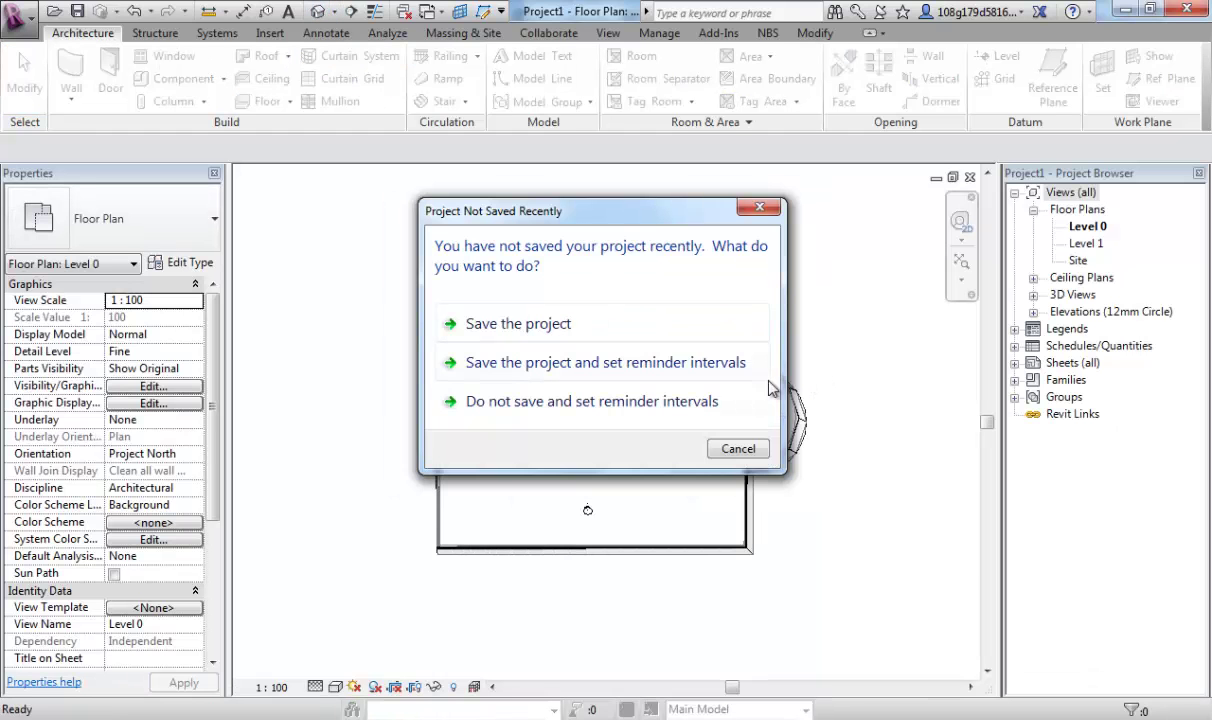
{"action": "left_click", "coordinate": [740, 451]}
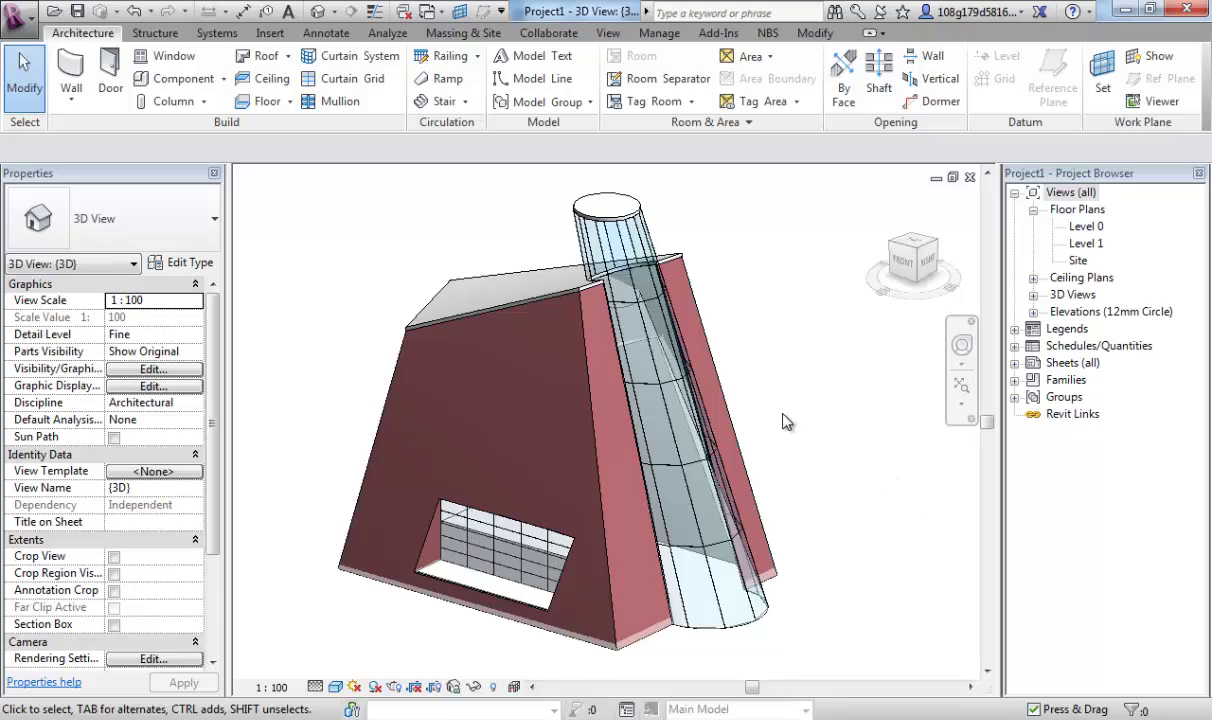
Step: Update the front wall to the revised mass face, unjoining the elements that conflict
{"action": "middle_click_drag", "start_coordinate": [797, 428], "coordinate": [684, 421], "text": "shift"}
{"action": "left_click", "coordinate": [690, 412]}
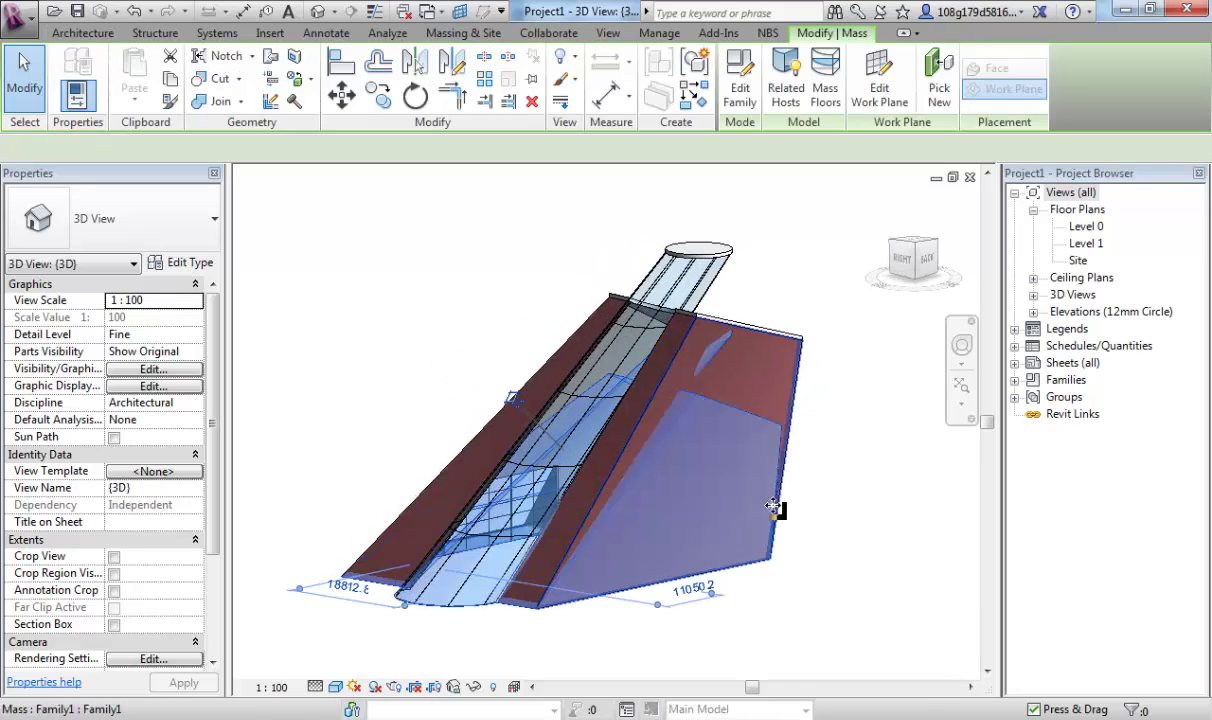
{"action": "middle_click_drag", "start_coordinate": [645, 410], "coordinate": [740, 350], "text": "shift"}
{"action": "left_click", "coordinate": [740, 350]}
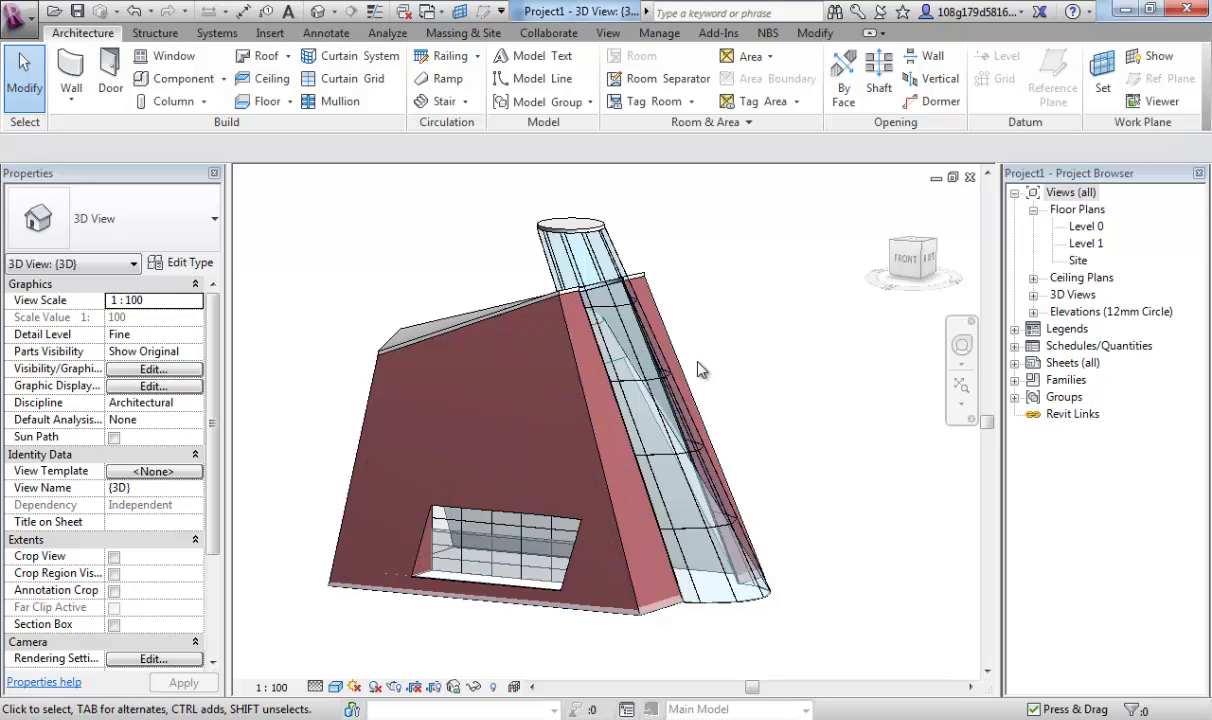
{"action": "left_click", "coordinate": [563, 337]}
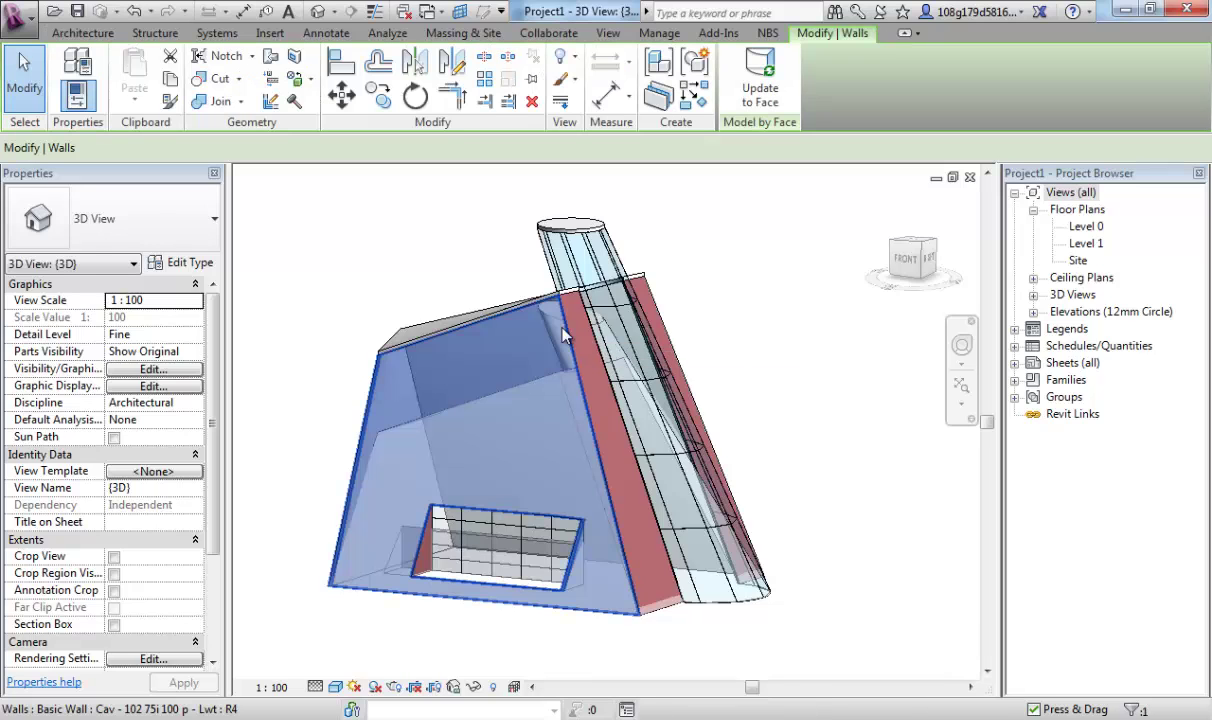
{"action": "left_click", "coordinate": [760, 88]}
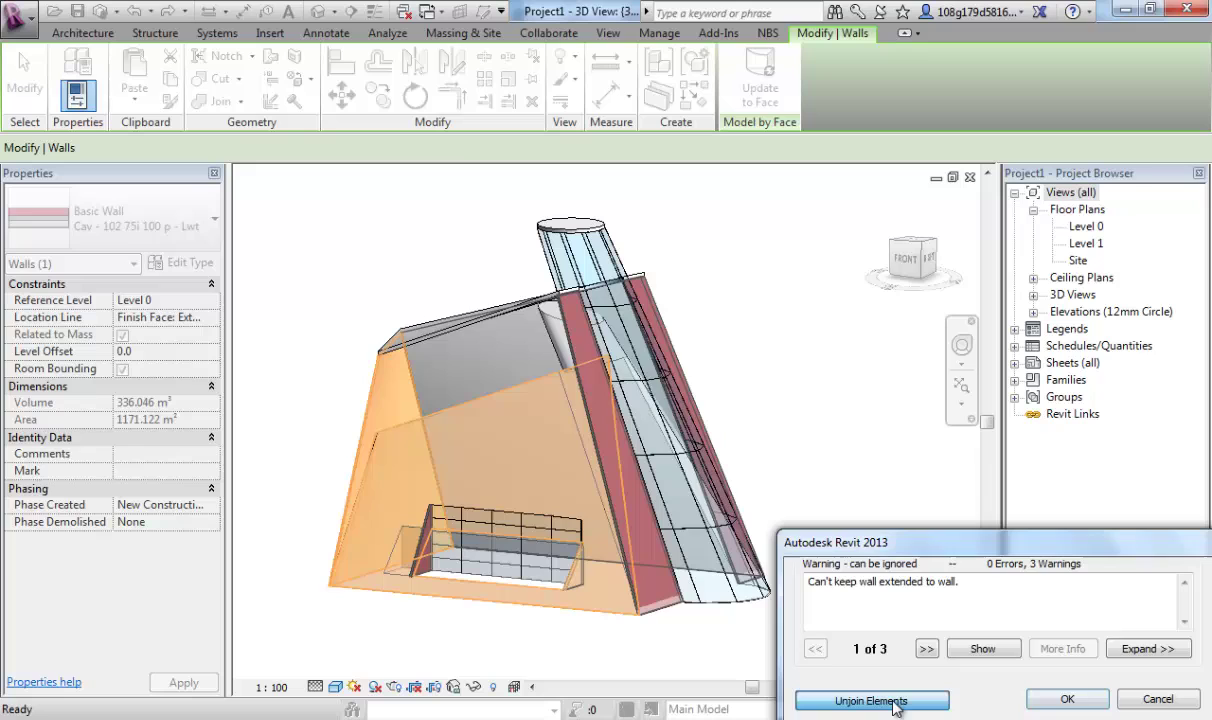
{"action": "left_click", "coordinate": [890, 701]}
{"action": "left_click", "coordinate": [840, 456]}
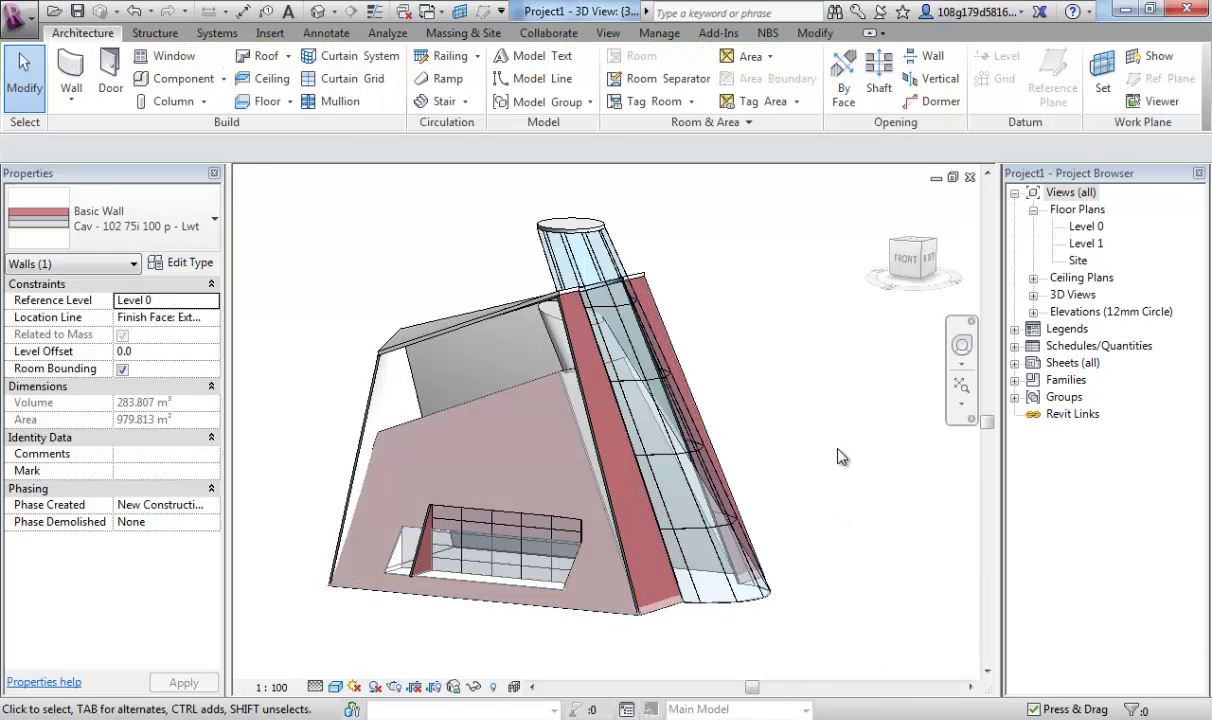
Step: Select all instances of the cavity wall type in the entire project and update them to the revised mass faces
{"action": "right_click", "coordinate": [572, 336]}
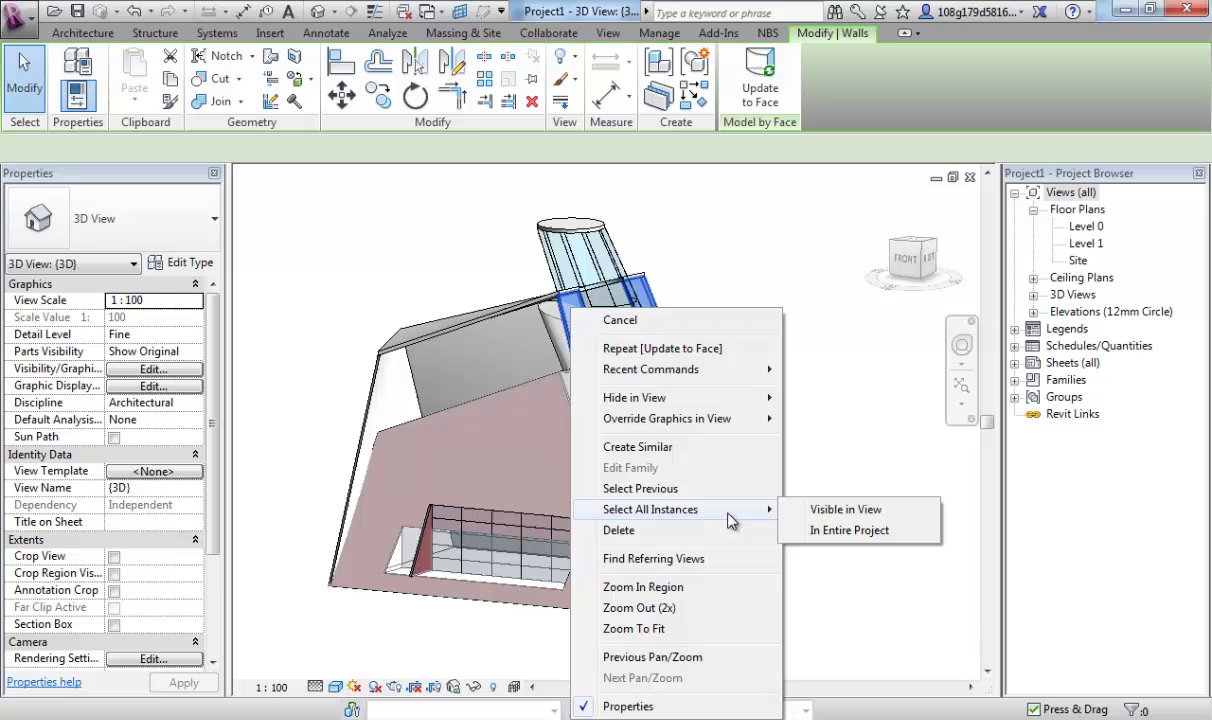
{"action": "left_click", "coordinate": [884, 527]}
{"action": "middle_click_drag", "start_coordinate": [884, 527], "coordinate": [766, 463], "text": "shift"}
{"action": "middle_click_drag", "start_coordinate": [830, 408], "coordinate": [800, 410], "text": "shift"}
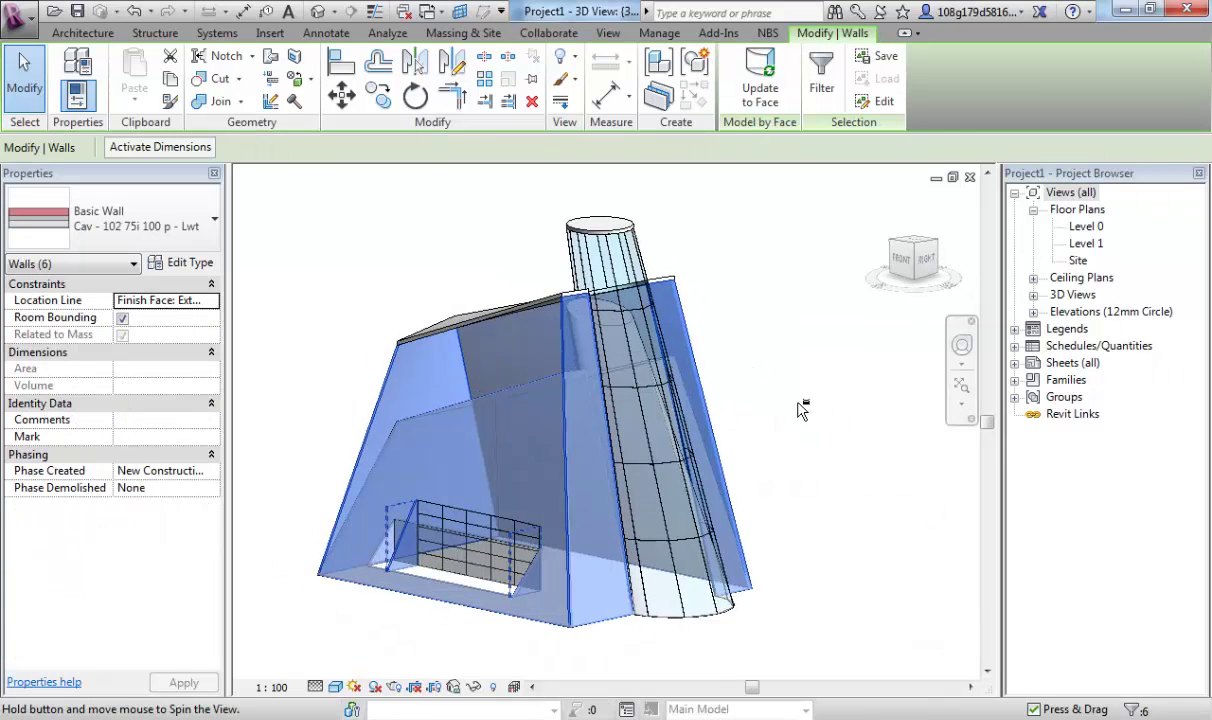
{"action": "left_click", "coordinate": [757, 327]}
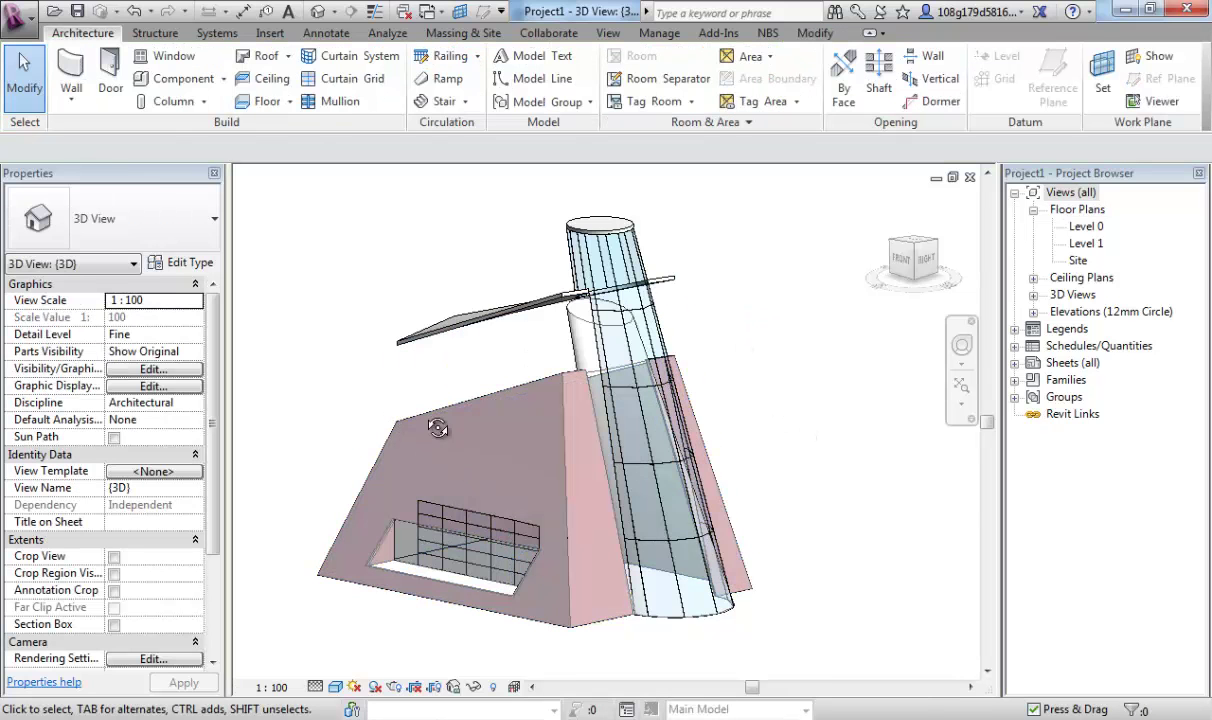
Step: Select all instances of the curtain system and update its window and cylinder glazing to the revised mass faces
{"action": "middle_click_drag", "start_coordinate": [437, 428], "coordinate": [583, 412], "text": "shift"}
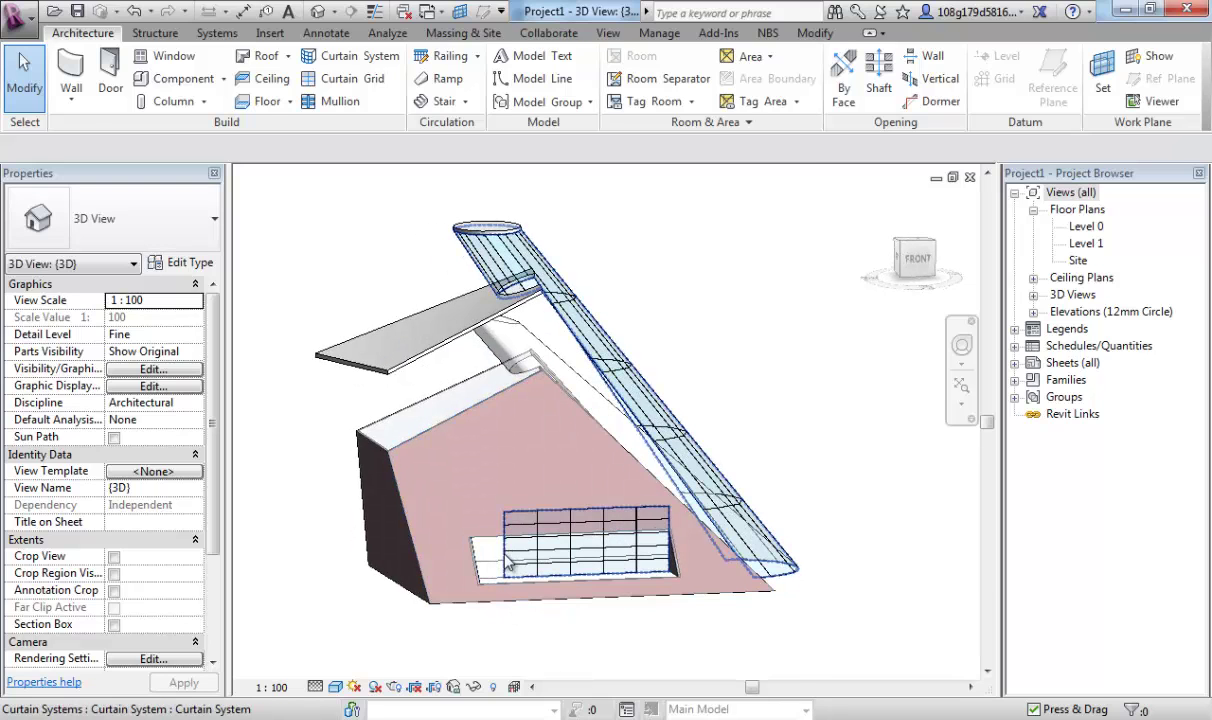
{"action": "right_click", "coordinate": [508, 564]}
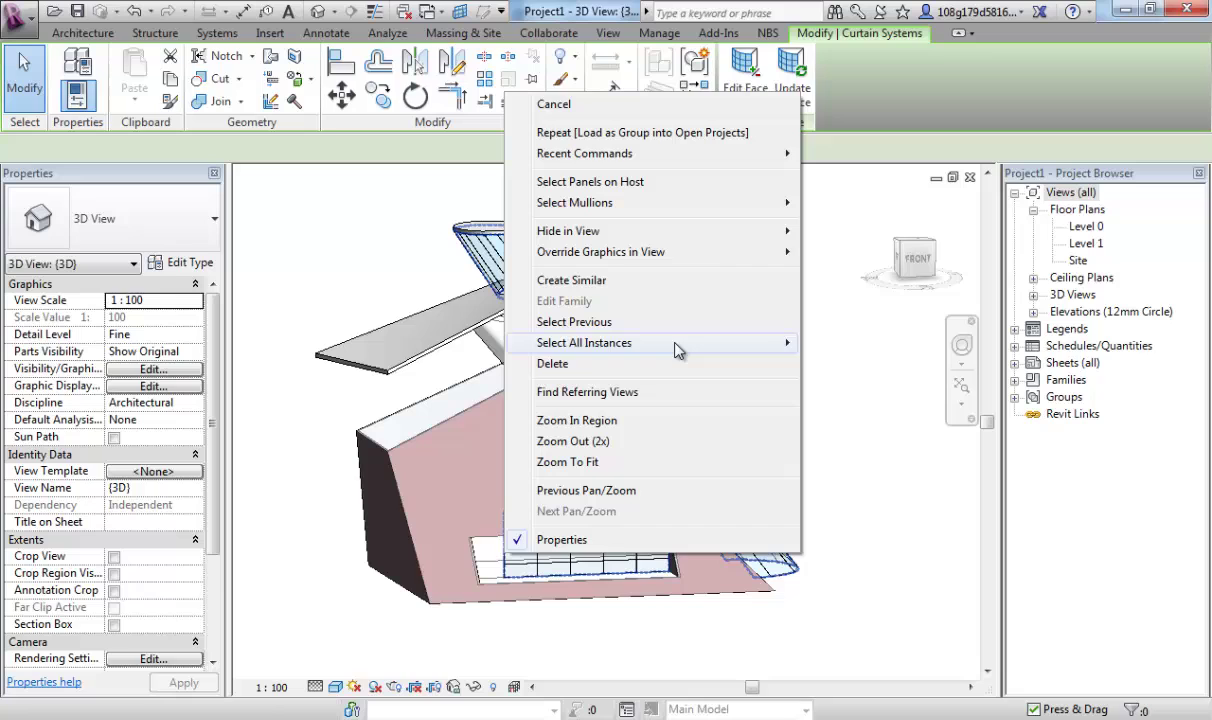
{"action": "mouse_move", "coordinate": [676, 343]}
{"action": "left_click", "coordinate": [815, 334]}
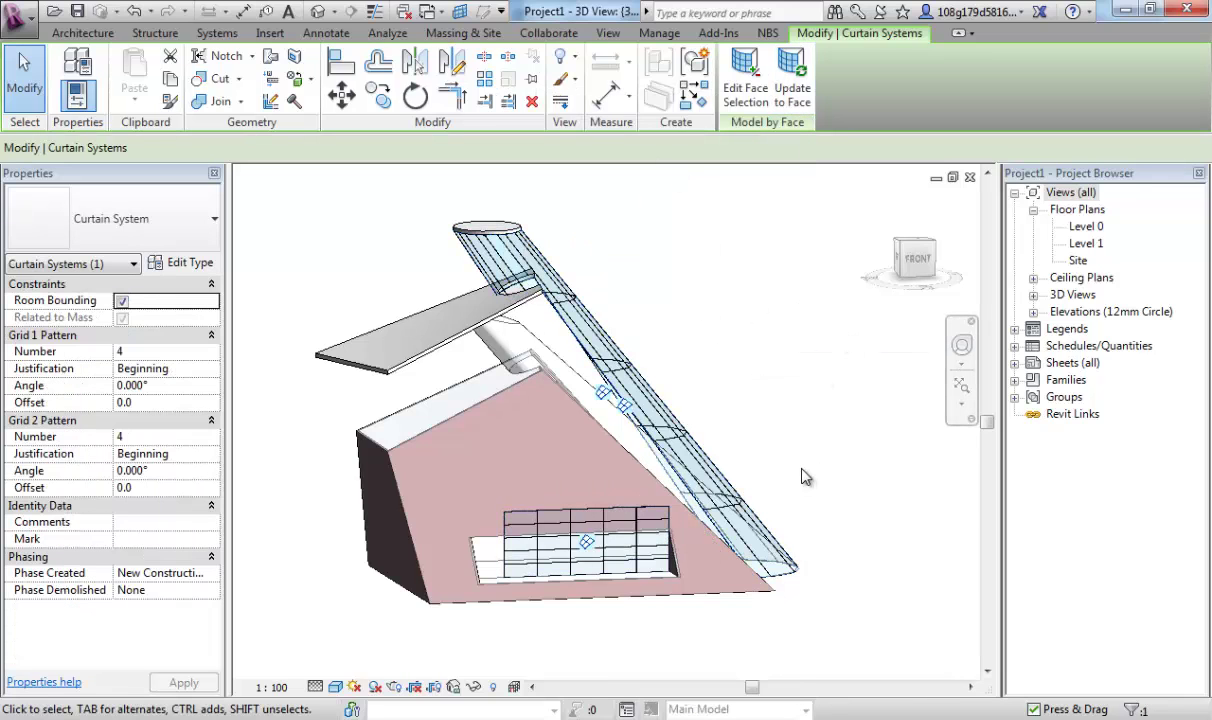
{"action": "key", "text": "Escape"}
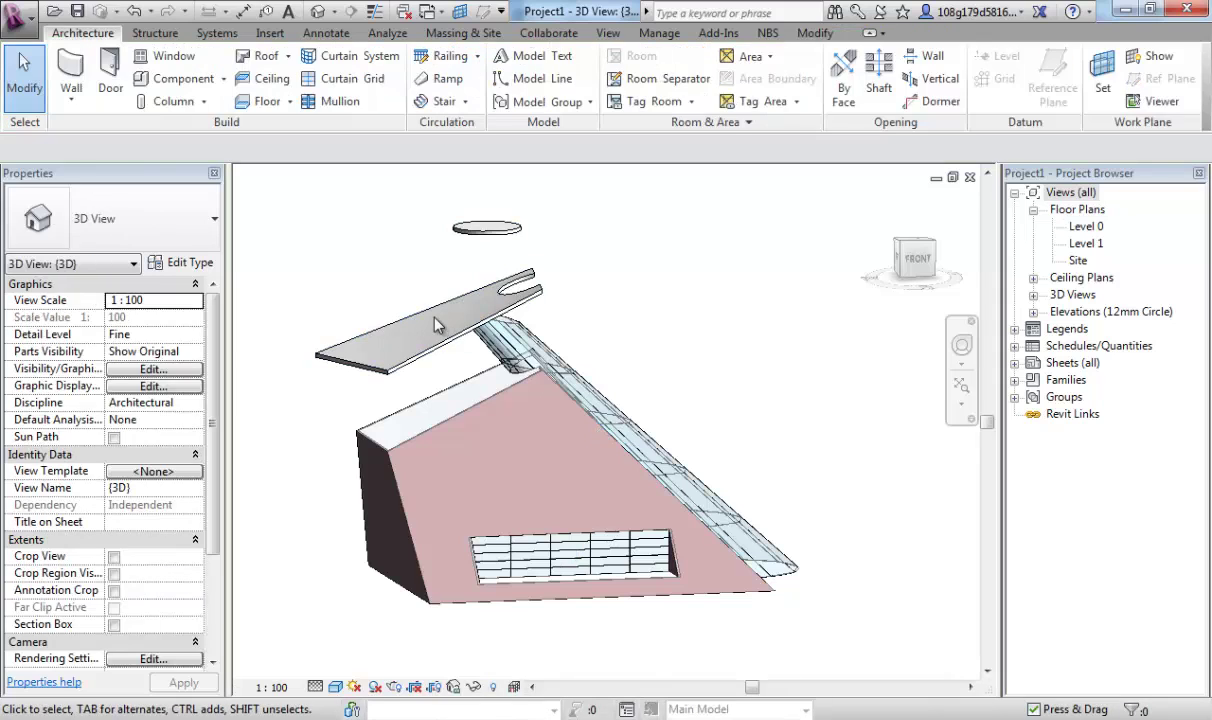
Step: Update the pitched roof and the cylinder's cap to the revised mass faces and check the finished building
{"action": "right_click", "coordinate": [436, 316]}
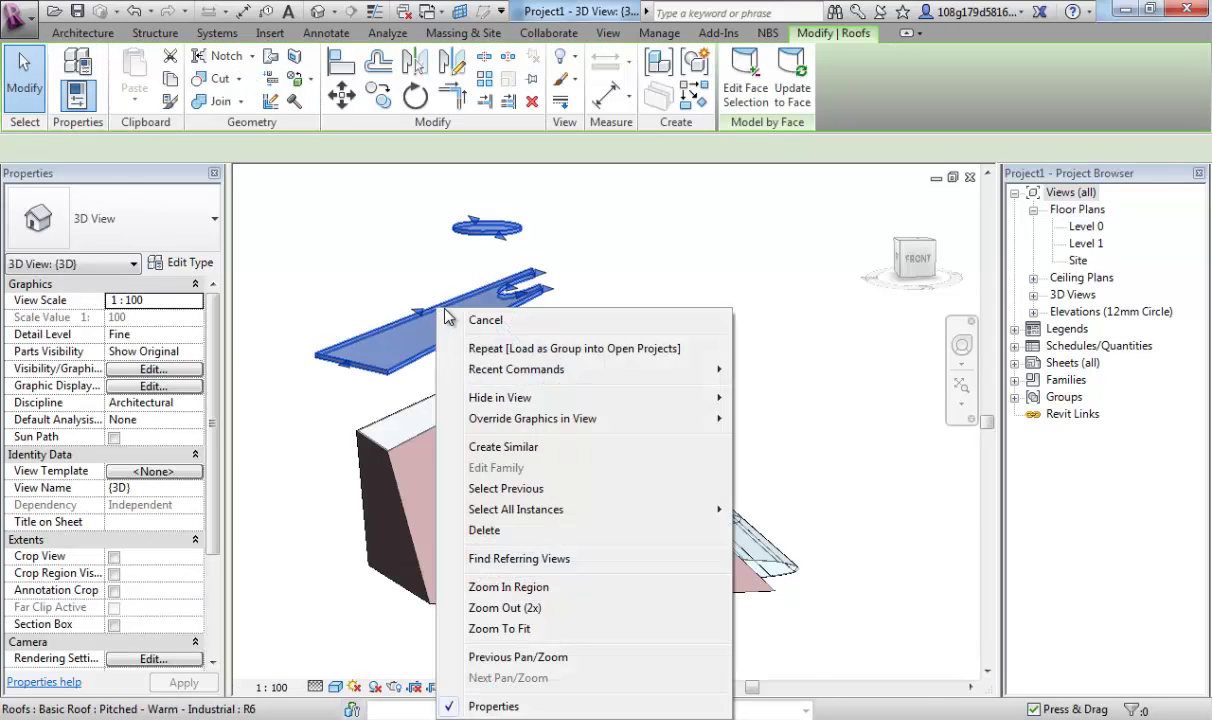
{"action": "key", "text": "Escape"}
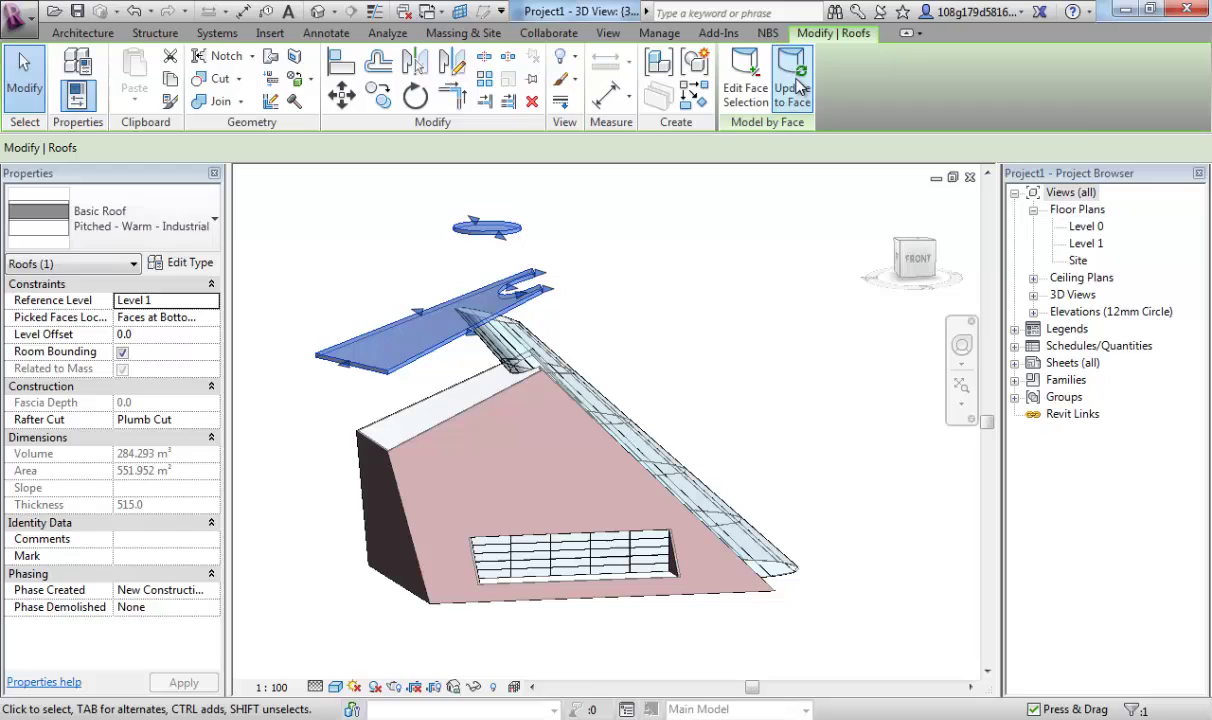
{"action": "left_click", "coordinate": [792, 80]}
{"action": "key", "text": "Escape"}
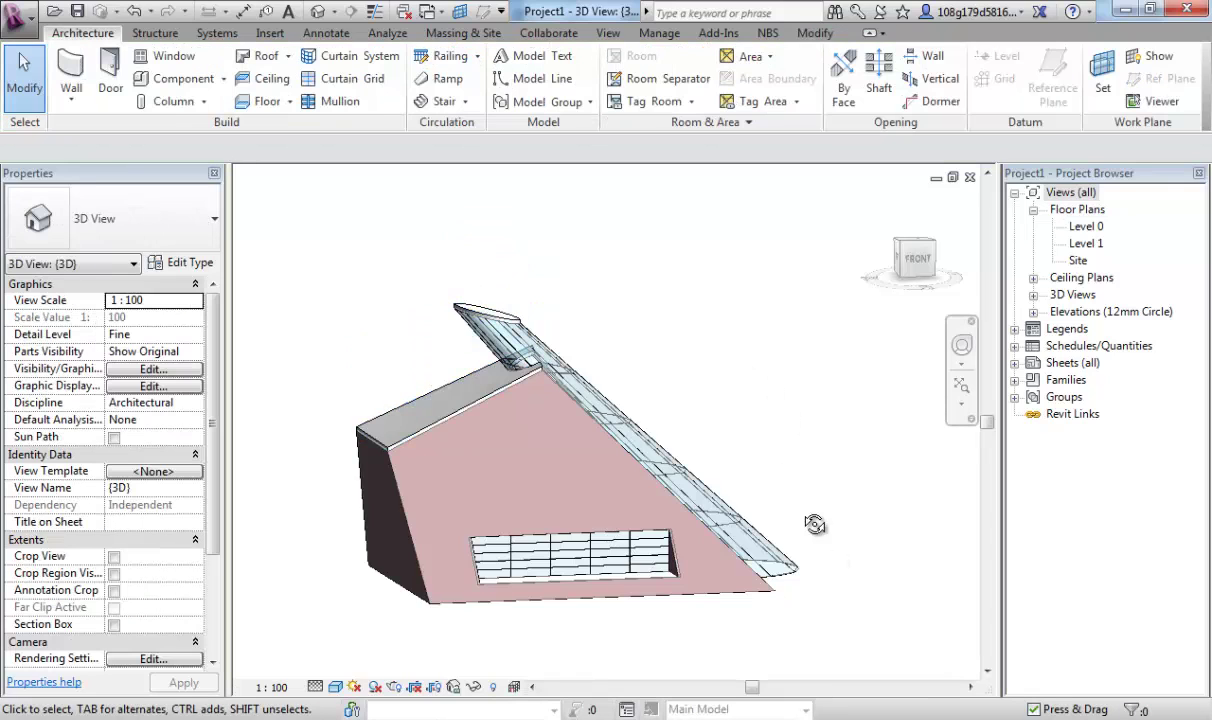
{"action": "middle_click_drag", "start_coordinate": [812, 522], "coordinate": [686, 518], "text": "shift"}
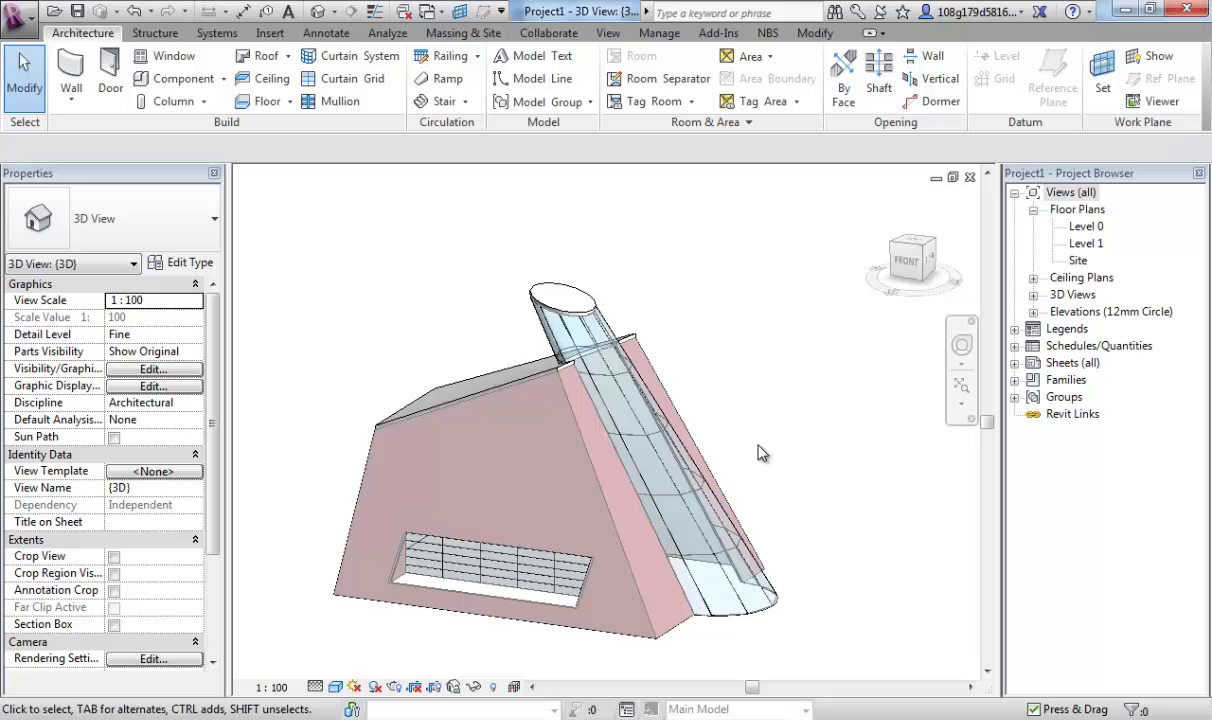
{"action": "middle_click_drag", "start_coordinate": [560, 360], "coordinate": [660, 295]}
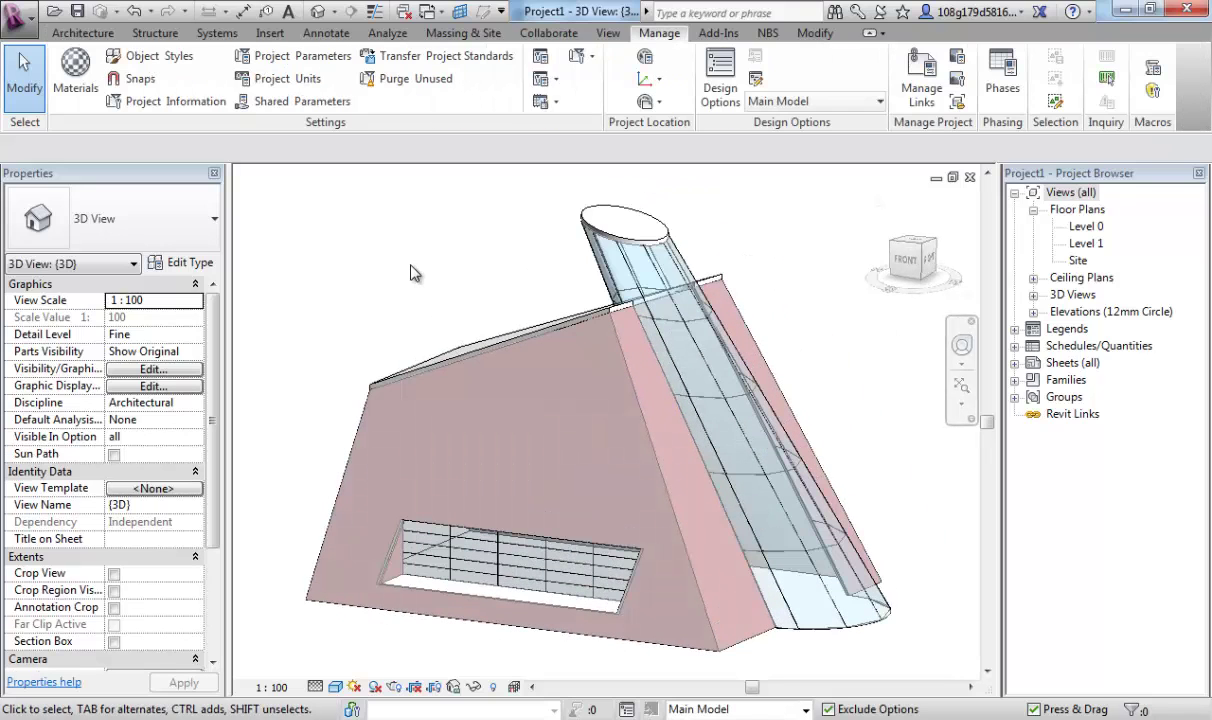